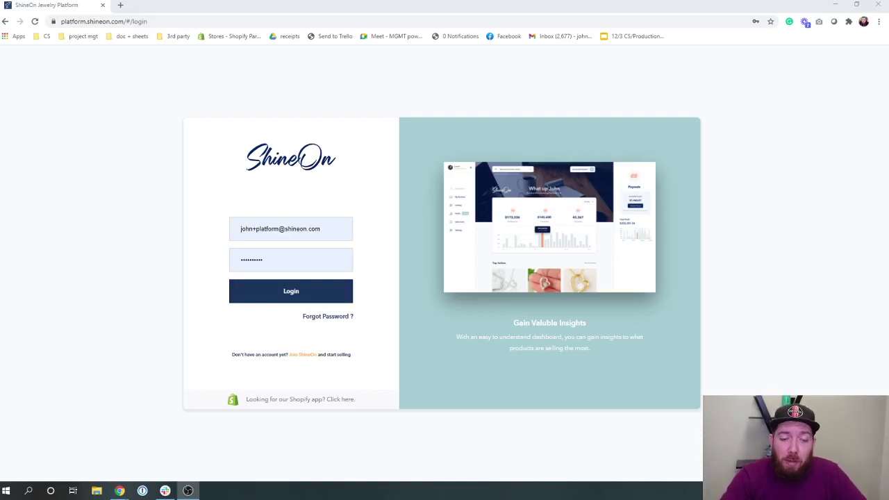
Step: Log in to the platform with the saved credentials and start creating a new product
{"action": "left_click", "coordinate": [351, 291]}
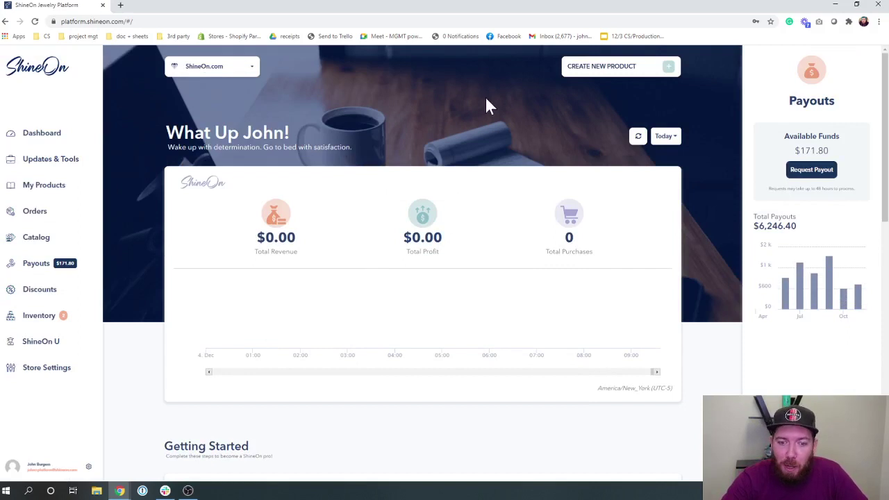
{"action": "left_click", "coordinate": [597, 72]}
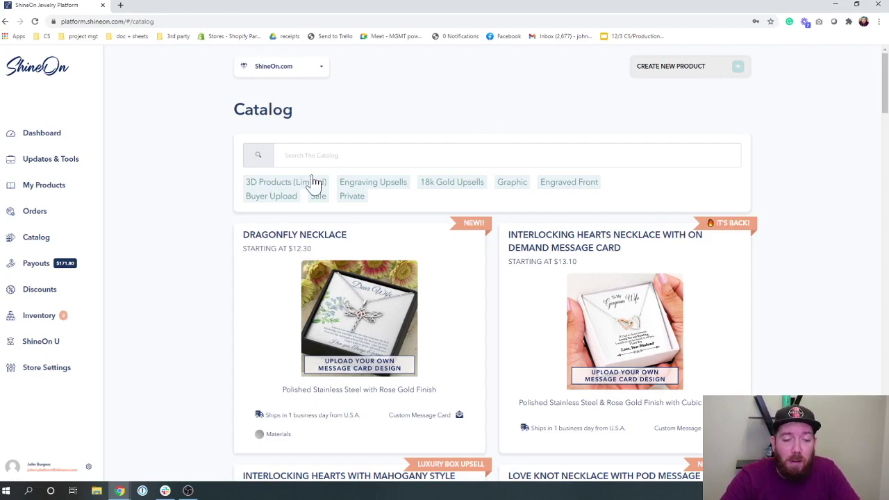
Step: Filter the catalog to Buyer Upload products and search it for "circle"
{"action": "left_click", "coordinate": [290, 199]}
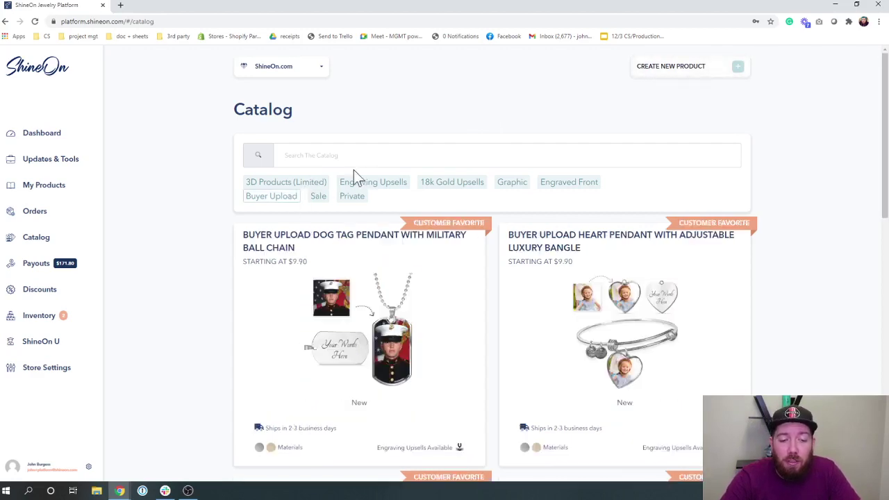
{"action": "left_click", "coordinate": [285, 155]}
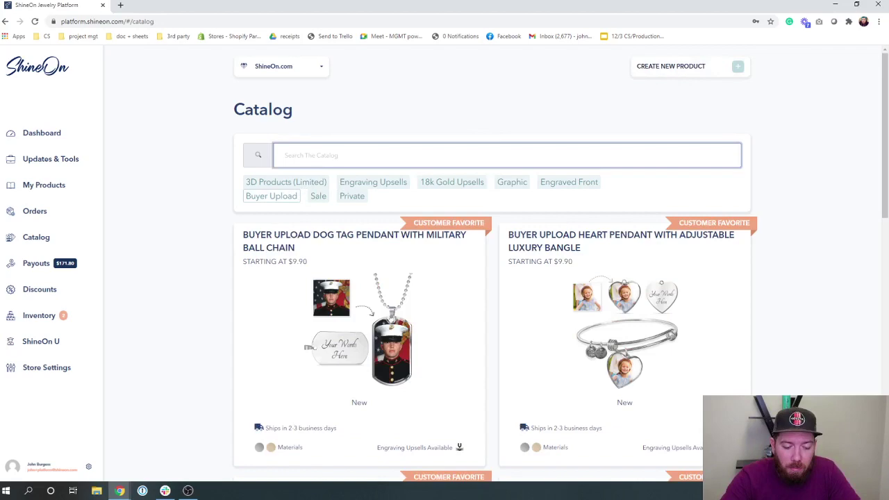
{"action": "type", "text": "circle"}
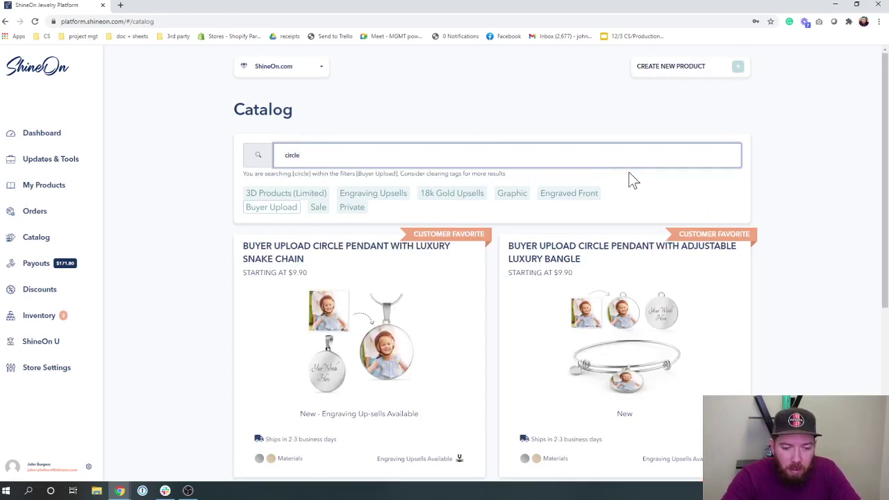
Step: Start creating a product from the Buyer Upload Luxury Circle Necklace with POD Message Card
{"action": "scroll", "coordinate": [619, 250], "scroll_direction": "down", "scroll_amount": 4}
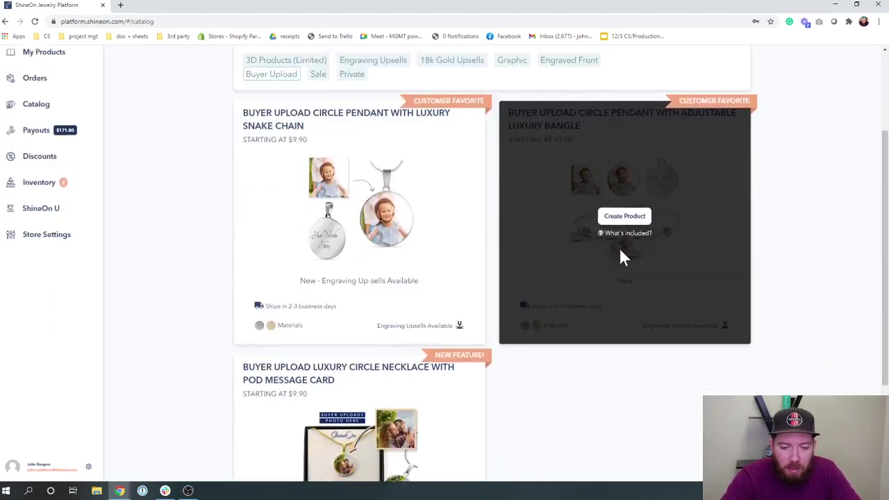
{"action": "mouse_move", "coordinate": [423, 289]}
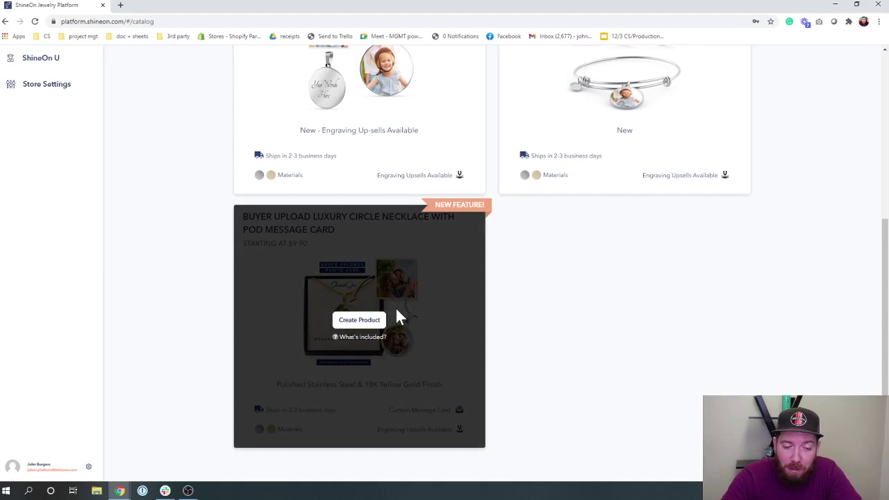
{"action": "left_click", "coordinate": [374, 321]}
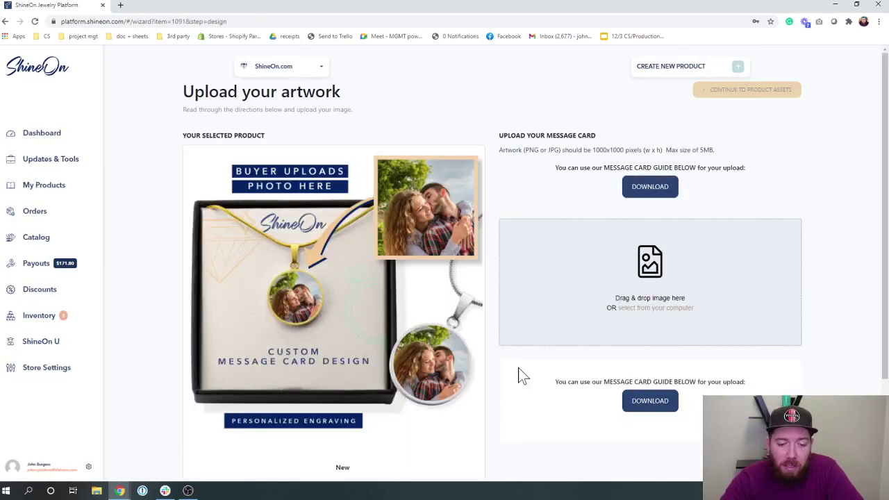
Step: Upload SO-1905673_prepress_1000x1000px from Downloads as the message card artwork and continue to the product assets
{"action": "scroll", "coordinate": [519, 367], "scroll_direction": "down", "scroll_amount": 1}
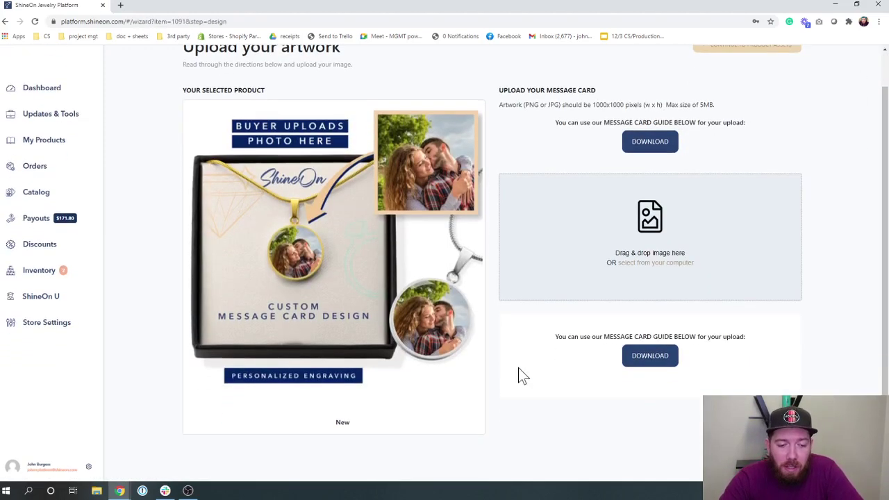
{"action": "left_click", "coordinate": [662, 264]}
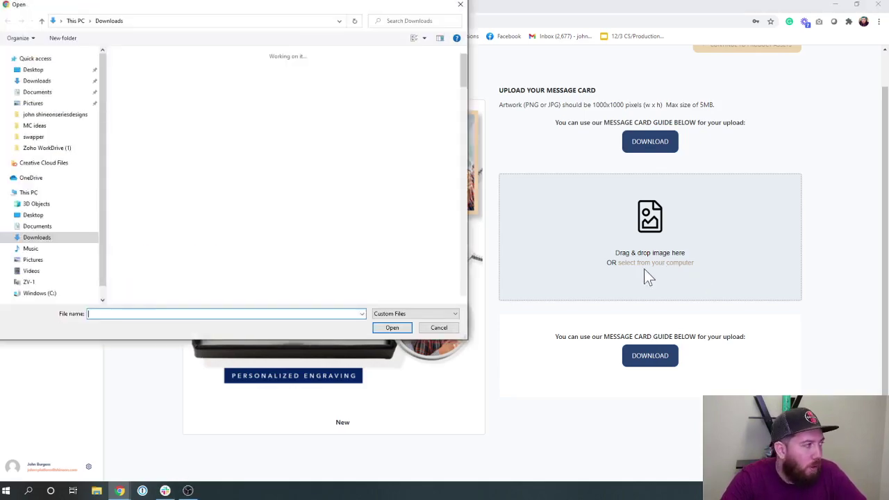
{"action": "scroll", "coordinate": [284, 150], "scroll_direction": "down", "scroll_amount": 3}
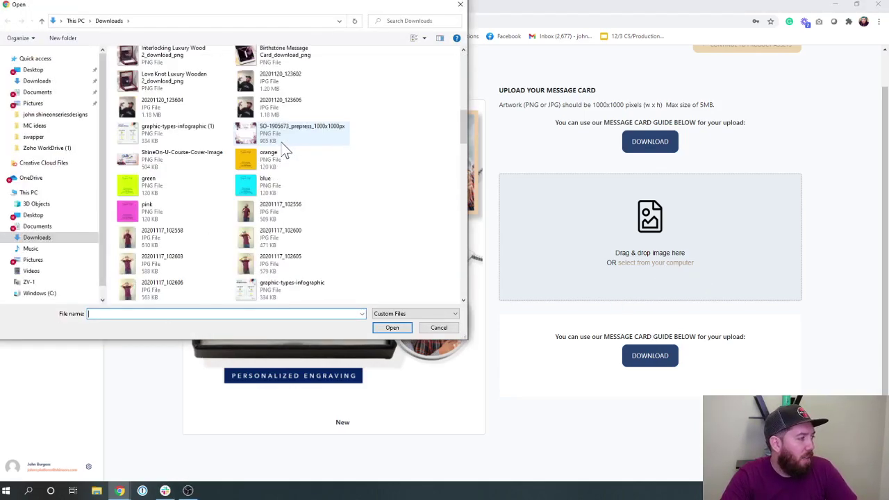
{"action": "scroll", "coordinate": [285, 149], "scroll_direction": "down", "scroll_amount": 3}
{"action": "left_click", "coordinate": [276, 76]}
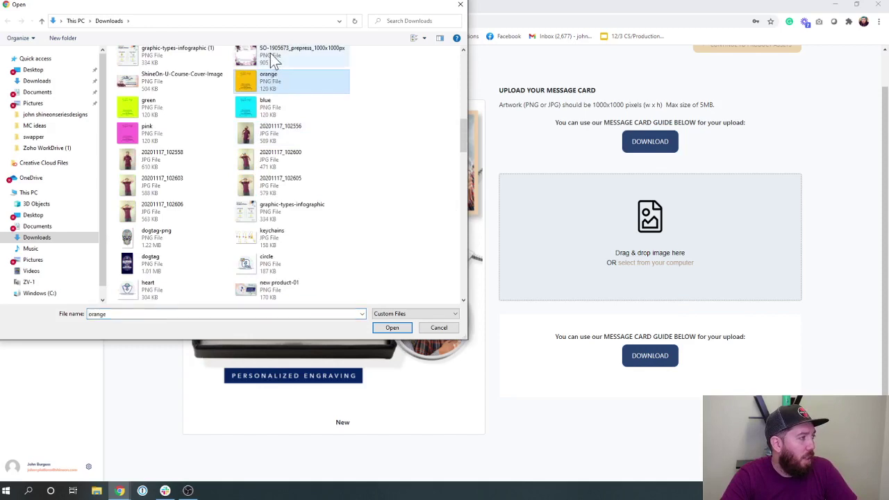
{"action": "left_click", "coordinate": [272, 61]}
{"action": "left_click", "coordinate": [400, 326]}
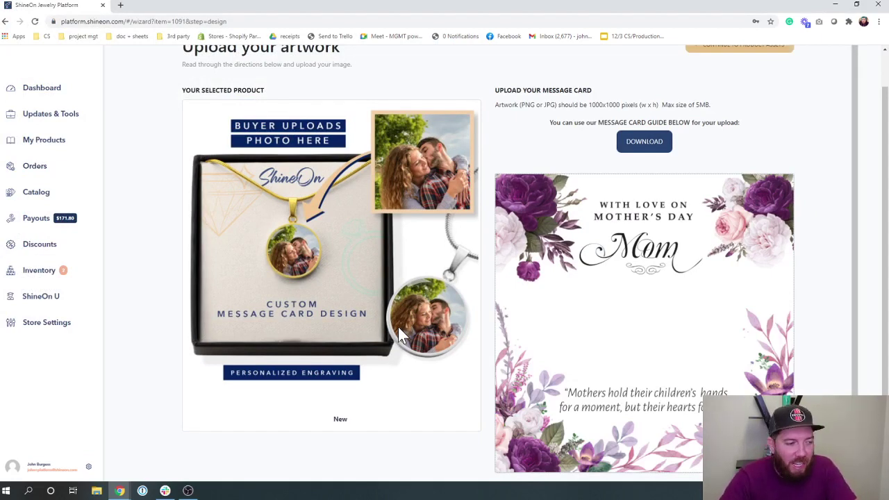
{"action": "scroll", "coordinate": [486, 313], "scroll_direction": "down", "scroll_amount": 2}
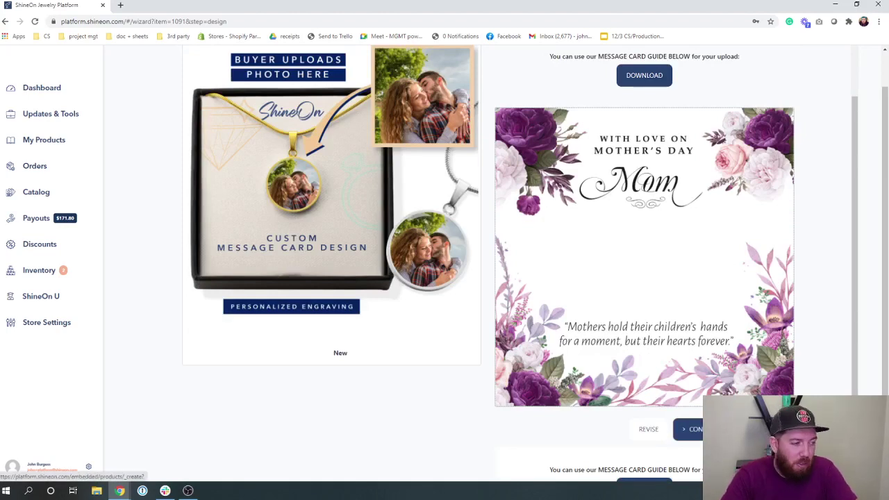
{"action": "left_click", "coordinate": [694, 429]}
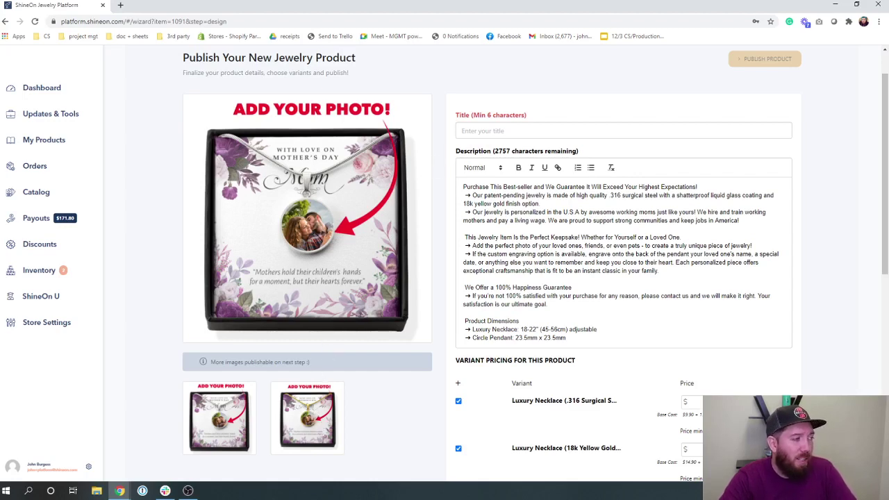
Step: Title the product with the seller's first name in possessive form without an apostrophe, followed by "Test BUMC circle"
{"action": "left_click", "coordinate": [486, 130]}
{"action": "type", "text": "Johns"}
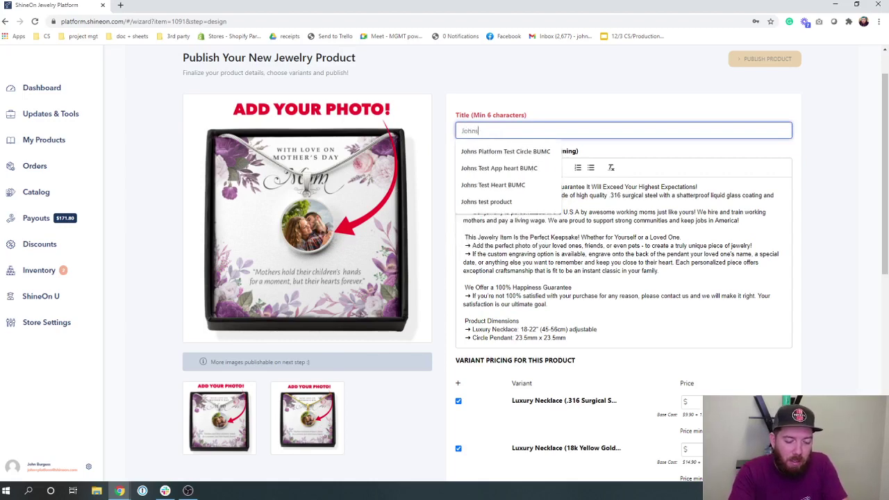
{"action": "type", "text": " Test BUM"}
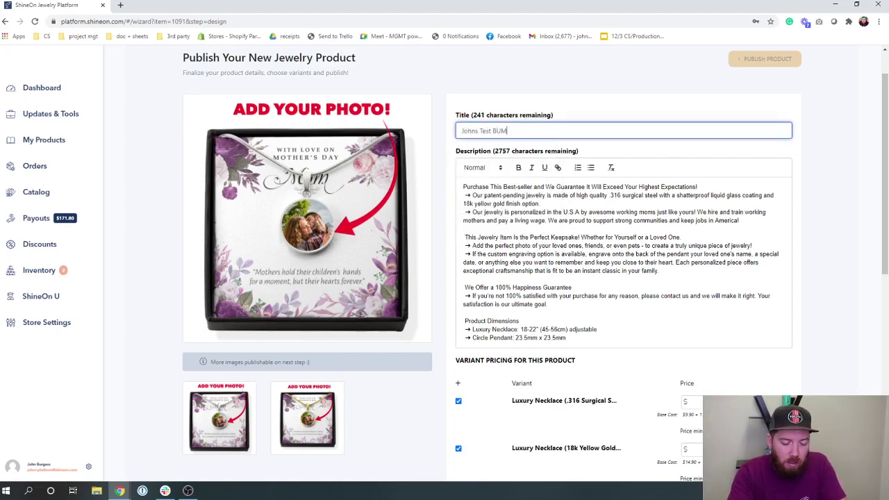
{"action": "type", "text": "C circle"}
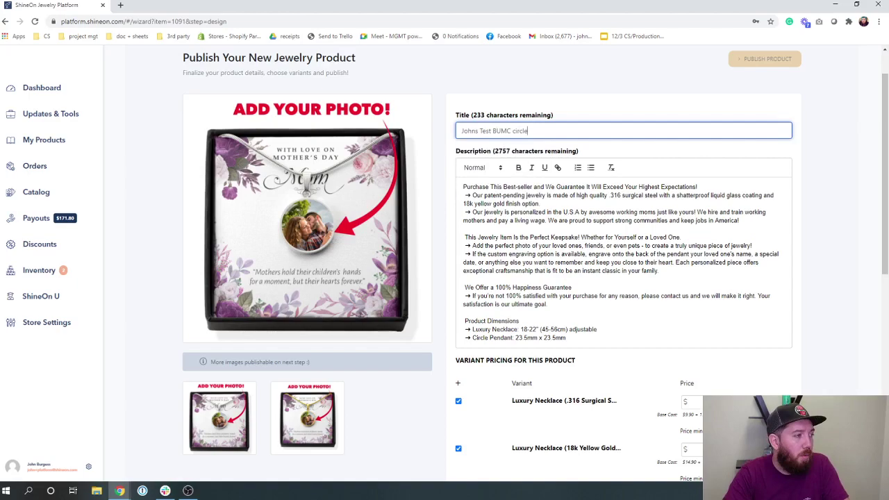
Step: Set the required re-marketing recipient to Gift for Wife and publish the product
{"action": "scroll", "coordinate": [817, 274], "scroll_direction": "down", "scroll_amount": 2}
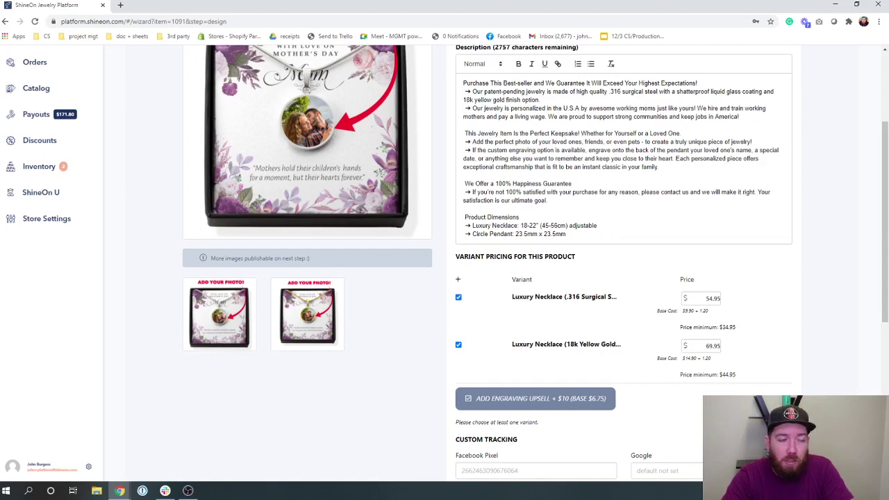
{"action": "scroll", "coordinate": [688, 387], "scroll_direction": "down", "scroll_amount": 1}
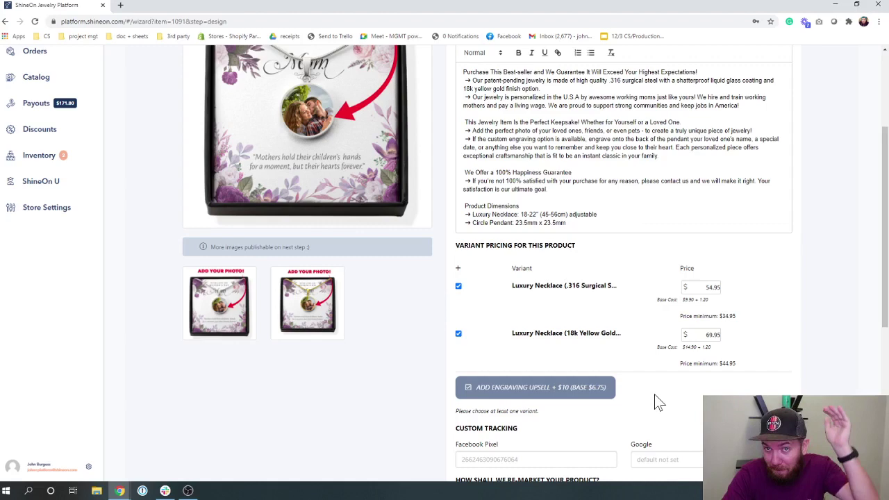
{"action": "scroll", "coordinate": [658, 401], "scroll_direction": "down", "scroll_amount": 2}
{"action": "left_click", "coordinate": [558, 414]}
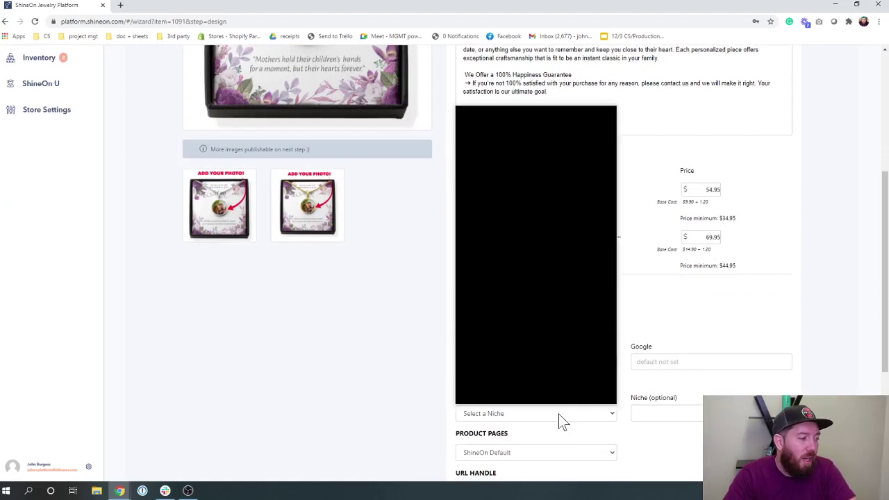
{"action": "scroll", "coordinate": [558, 410], "scroll_direction": "down", "scroll_amount": 2}
{"action": "left_click", "coordinate": [549, 382]}
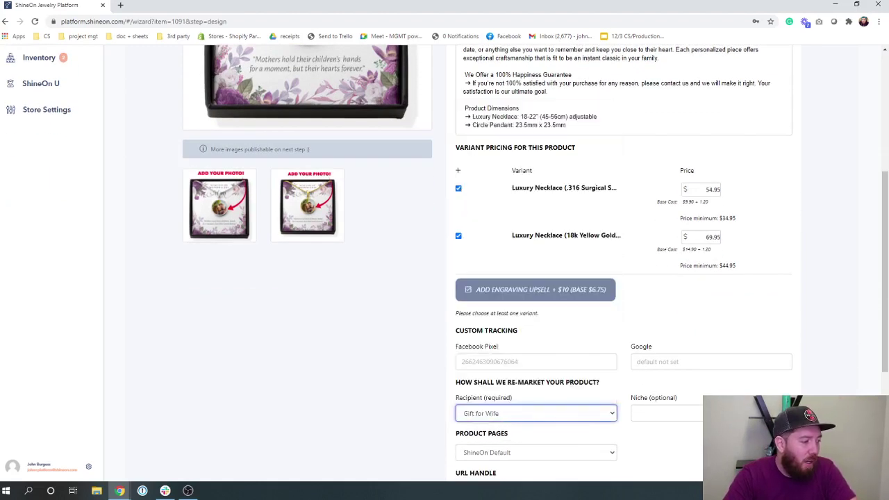
{"action": "scroll", "coordinate": [685, 432], "scroll_direction": "down", "scroll_amount": 2}
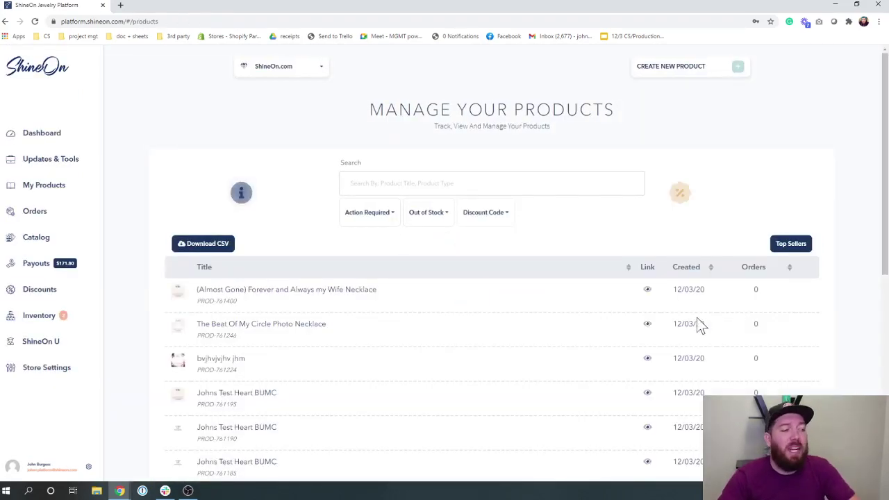
Step: Refresh the product list and open the new circle product's store page, showing its gold necklace image
{"action": "left_click", "coordinate": [36, 22]}
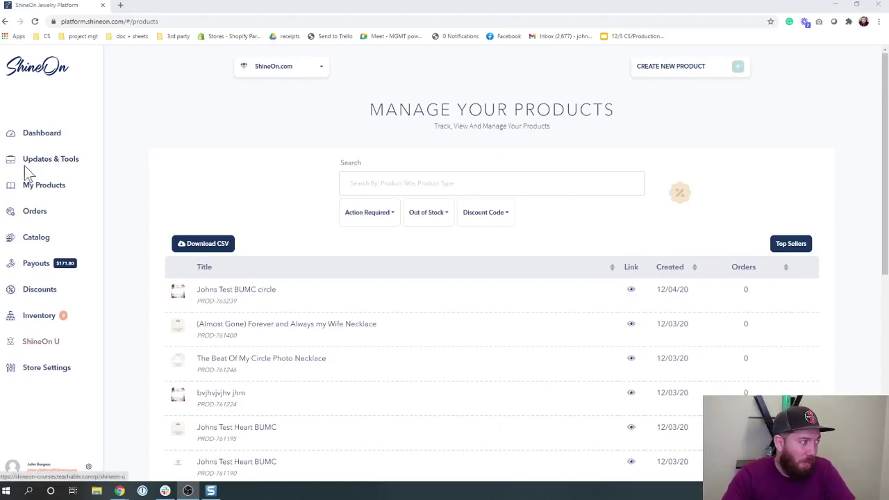
{"action": "left_click", "coordinate": [631, 289]}
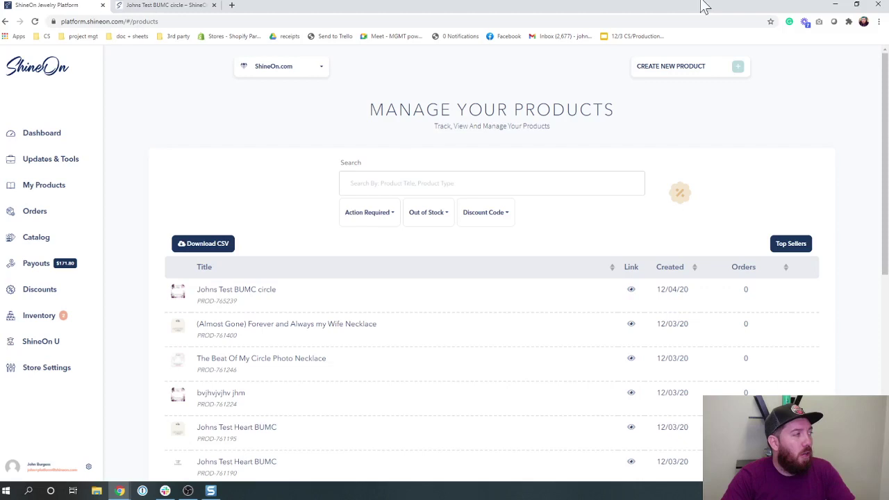
{"action": "left_click", "coordinate": [167, 6]}
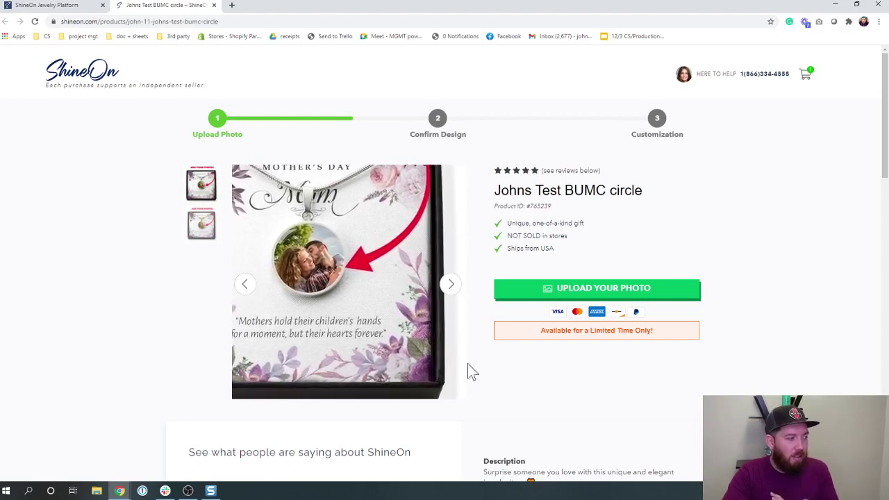
{"action": "left_click", "coordinate": [203, 235]}
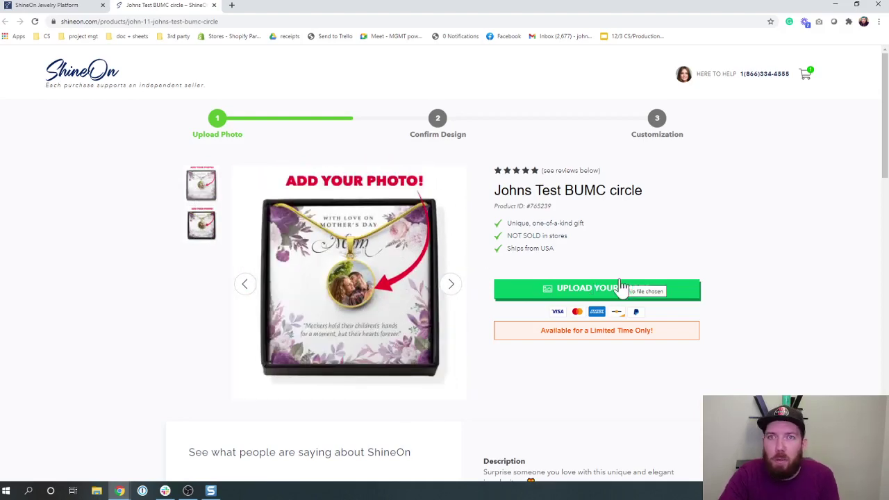
Step: Upload the couple's JPG photo whose file name begins with 121214509 from Downloads as the buyer's pendant photo
{"action": "left_click", "coordinate": [602, 295]}
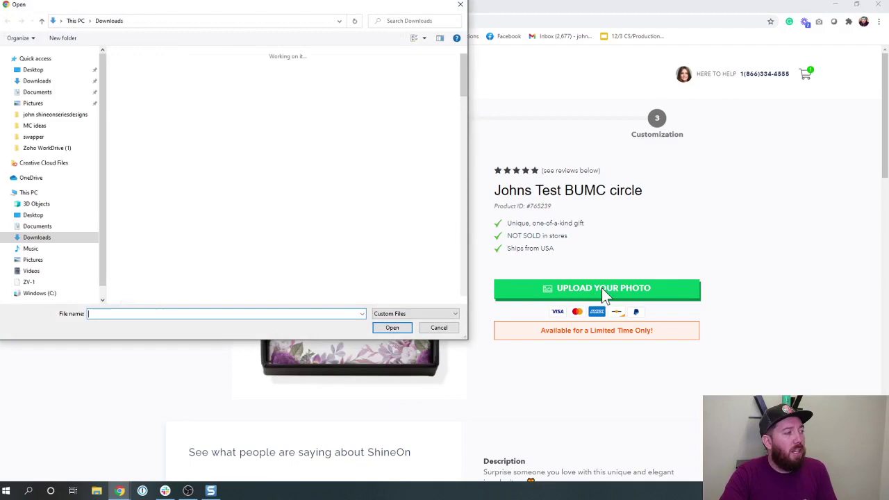
{"action": "scroll", "coordinate": [246, 229], "scroll_direction": "down", "scroll_amount": 3}
{"action": "scroll", "coordinate": [244, 229], "scroll_direction": "down", "scroll_amount": 5}
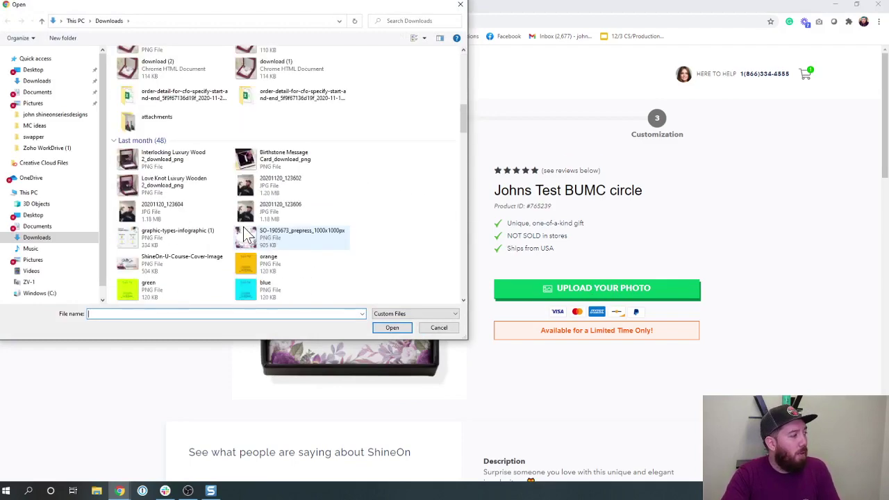
{"action": "scroll", "coordinate": [246, 234], "scroll_direction": "down", "scroll_amount": 10}
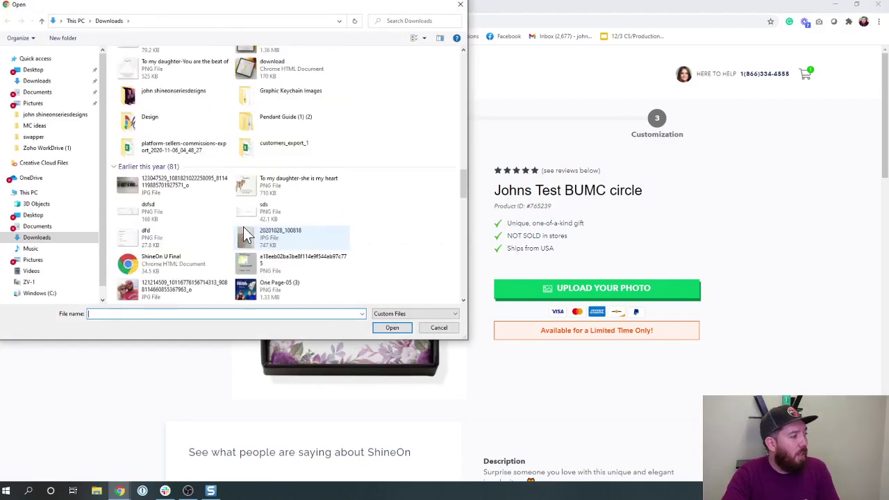
{"action": "left_click", "coordinate": [182, 208]}
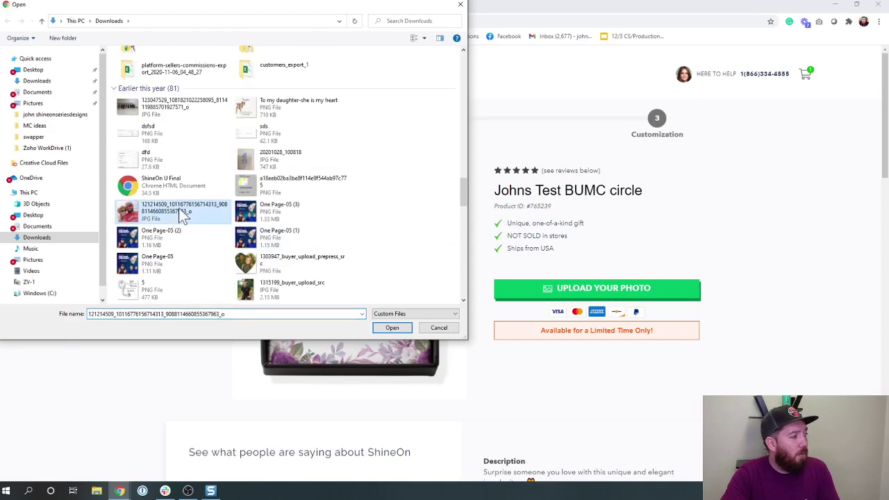
{"action": "left_click", "coordinate": [396, 328]}
Step: Zoom out the photo on the circle pendant, shift it slightly down to fit both faces, and confirm the design
{"action": "scroll", "coordinate": [389, 326], "scroll_direction": "down", "scroll_amount": 1}
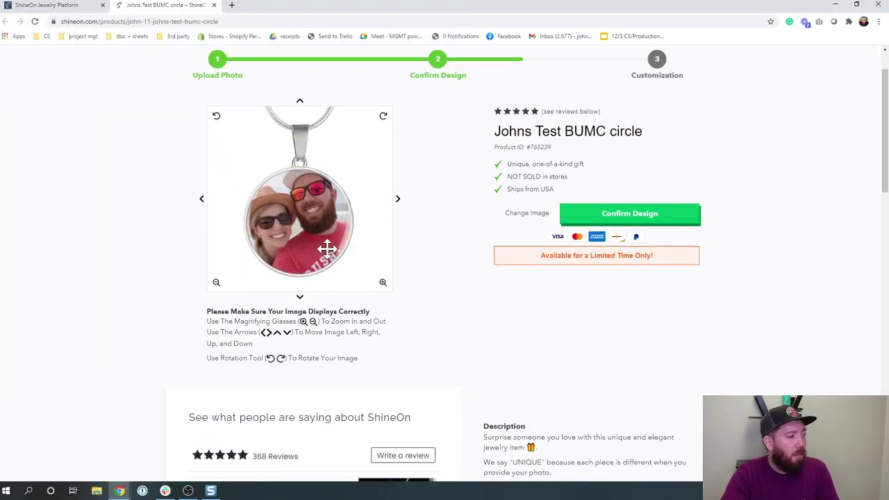
{"action": "left_click", "coordinate": [216, 284]}
{"action": "left_click", "coordinate": [216, 283]}
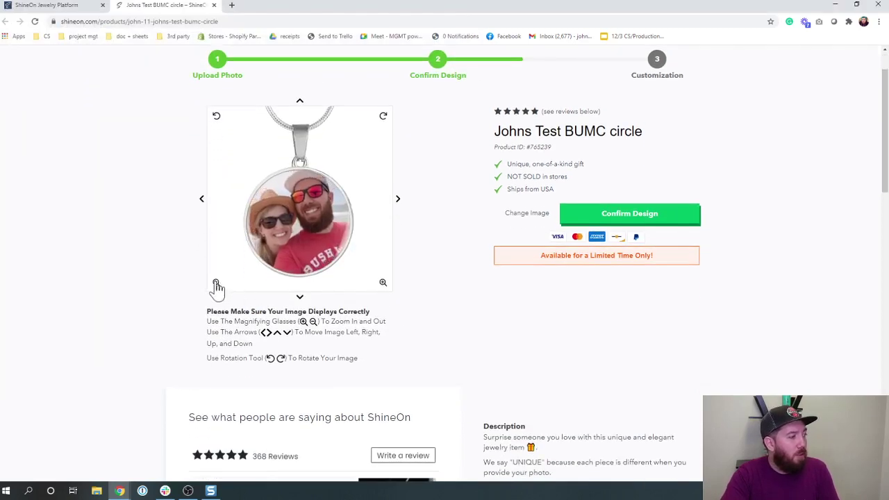
{"action": "left_click_drag", "start_coordinate": [296, 218], "coordinate": [300, 230]}
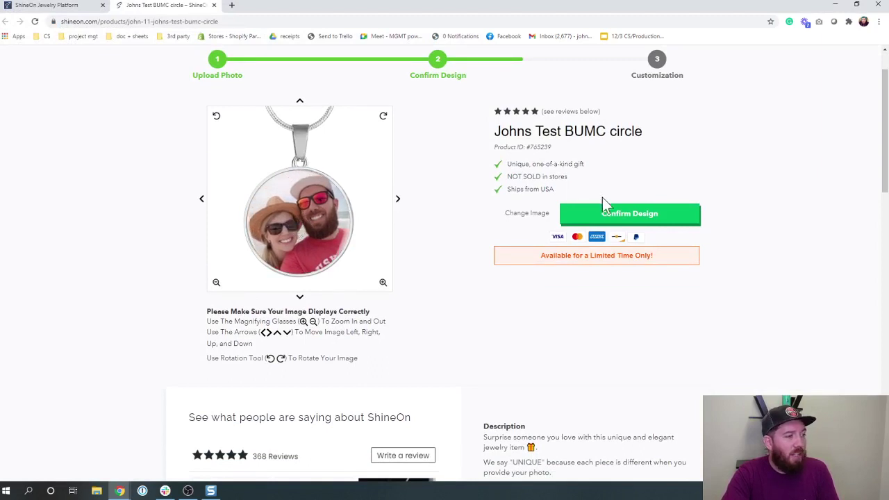
{"action": "left_click", "coordinate": [615, 213]}
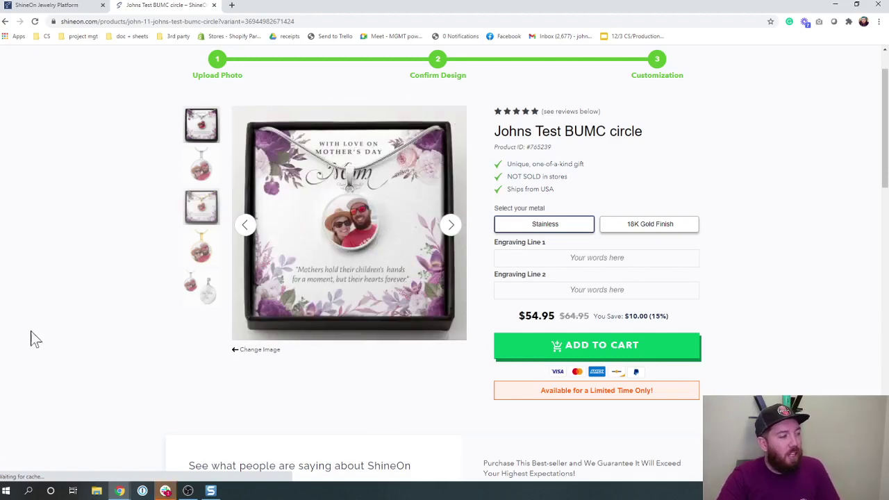
Step: Choose the 18K Gold Finish and browse the gallery's boxed, front and engraved-back views of the photo pendant
{"action": "left_click", "coordinate": [637, 230]}
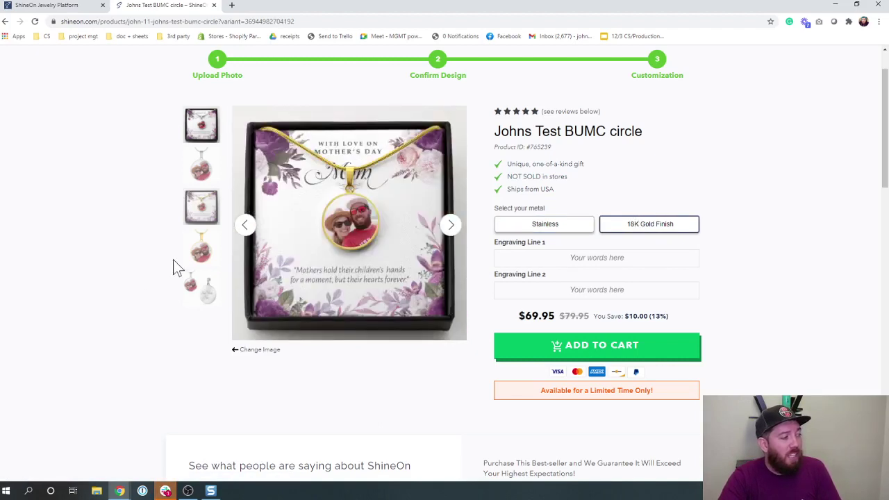
{"action": "left_click", "coordinate": [188, 254]}
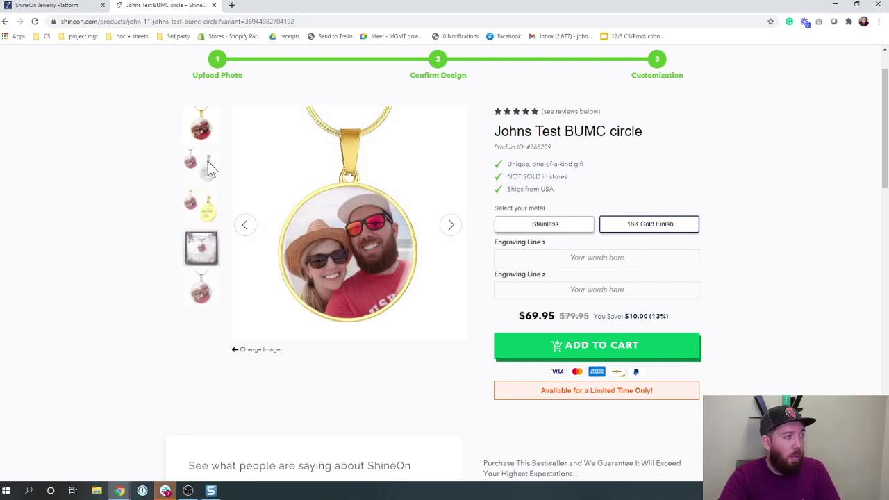
{"action": "left_click", "coordinate": [205, 254]}
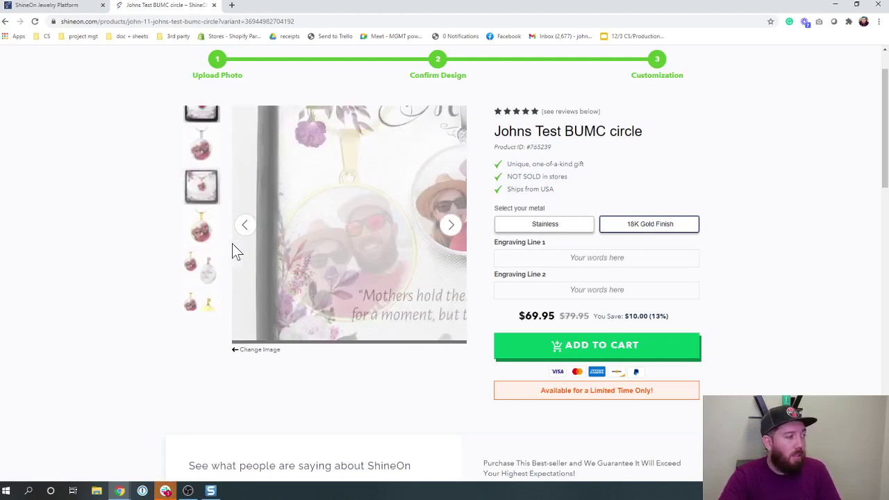
{"action": "left_click", "coordinate": [241, 236]}
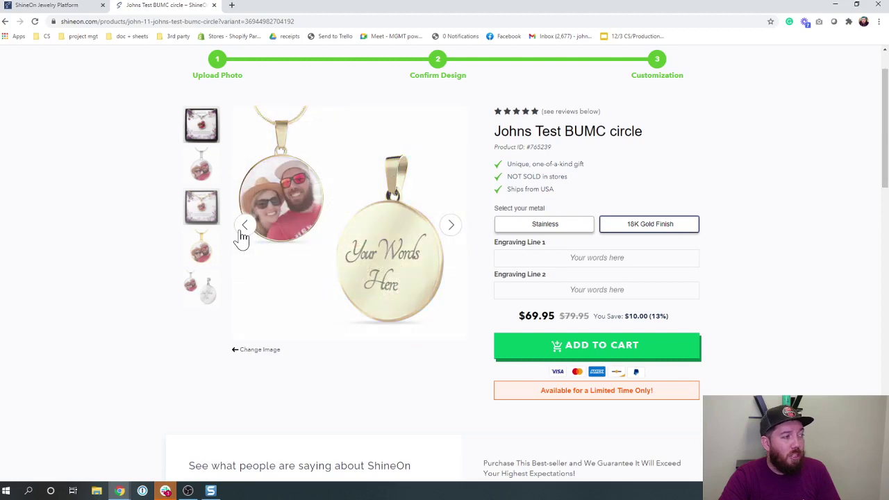
{"action": "left_click", "coordinate": [244, 225]}
{"action": "left_click", "coordinate": [243, 225]}
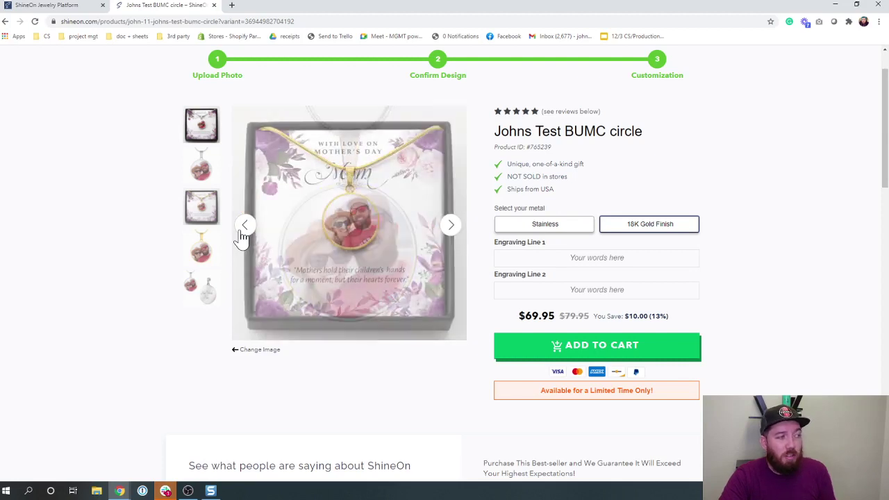
{"action": "left_click", "coordinate": [244, 225]}
{"action": "left_click", "coordinate": [243, 225]}
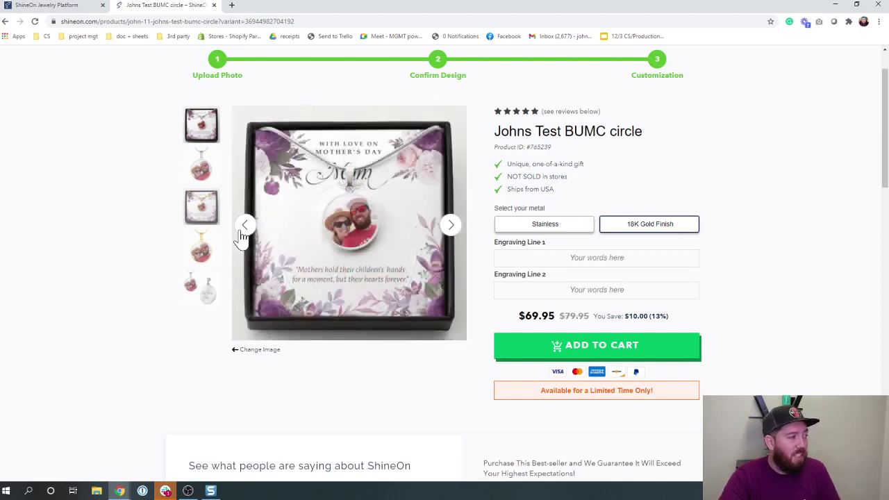
{"action": "left_click", "coordinate": [244, 225]}
{"action": "left_click", "coordinate": [244, 225]}
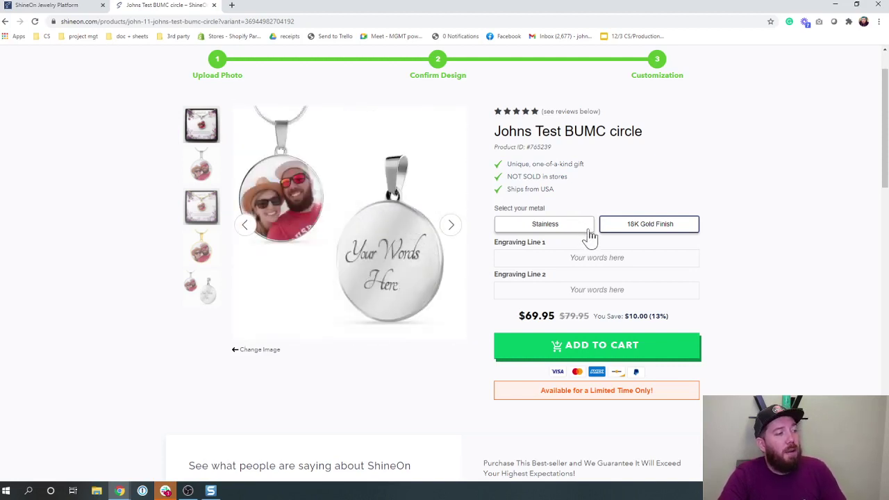
Step: Enter a first name on engraving line 1 and "loves you" on engraving line 2
{"action": "left_click", "coordinate": [597, 258]}
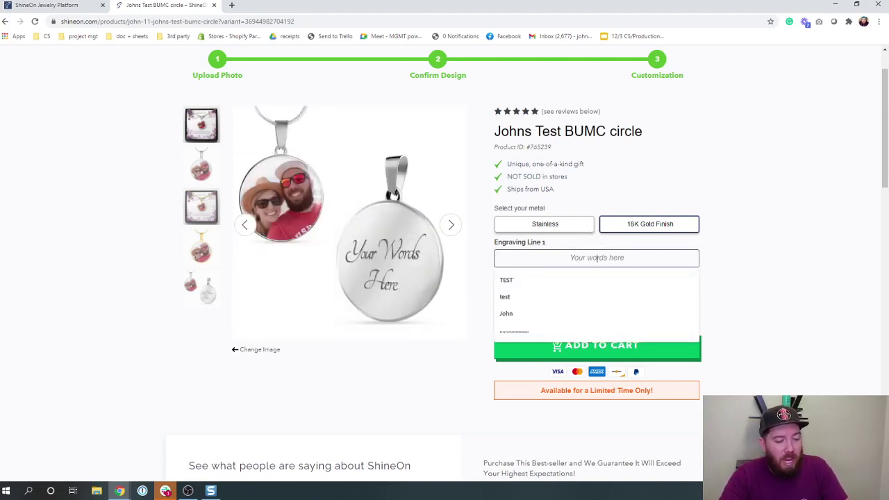
{"action": "type", "text": "john"}
{"action": "left_click", "coordinate": [598, 290]}
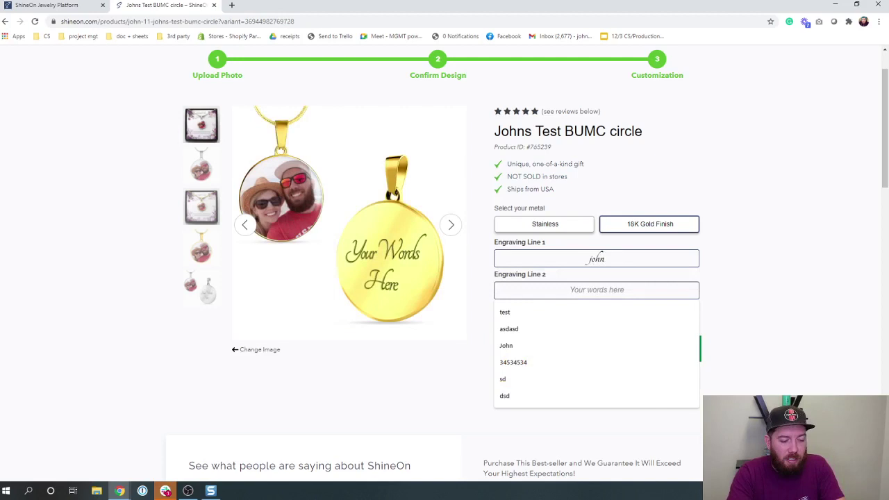
{"action": "type", "text": "loves you"}
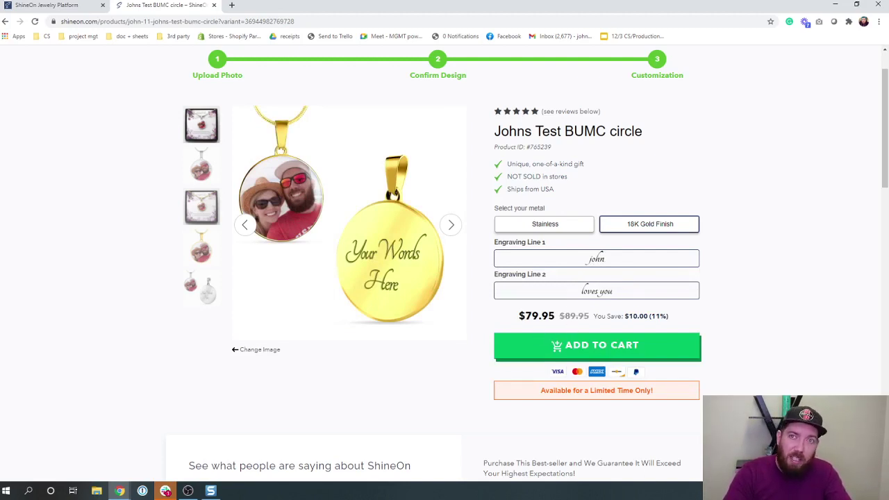
Step: Clear both engraving lines and add the gold-finish necklace to the cart
{"action": "key", "text": "ctrl+a"}
{"action": "key", "text": "BackSpace"}
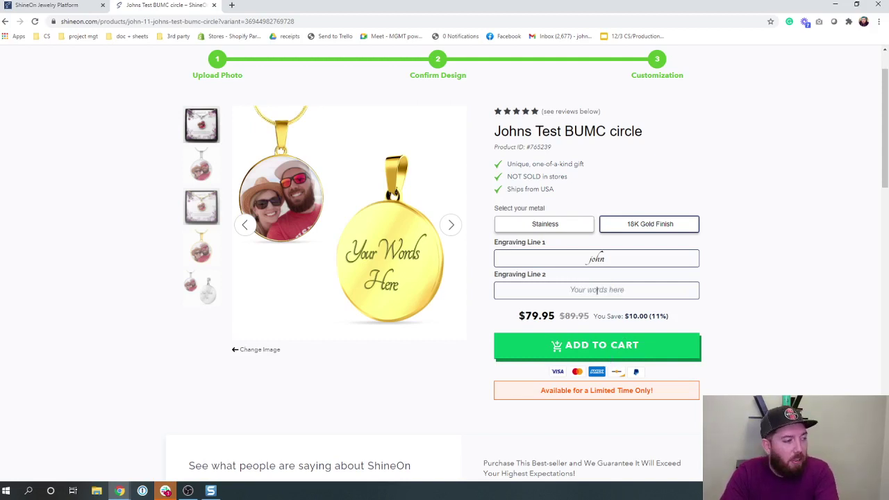
{"action": "left_click", "coordinate": [610, 259]}
{"action": "key", "text": "ctrl+a"}
{"action": "key", "text": "BackSpace"}
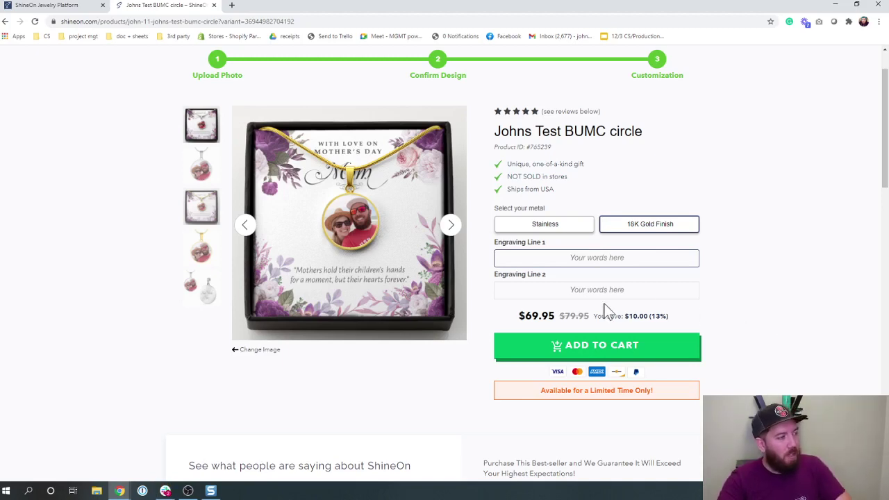
{"action": "left_click", "coordinate": [589, 354]}
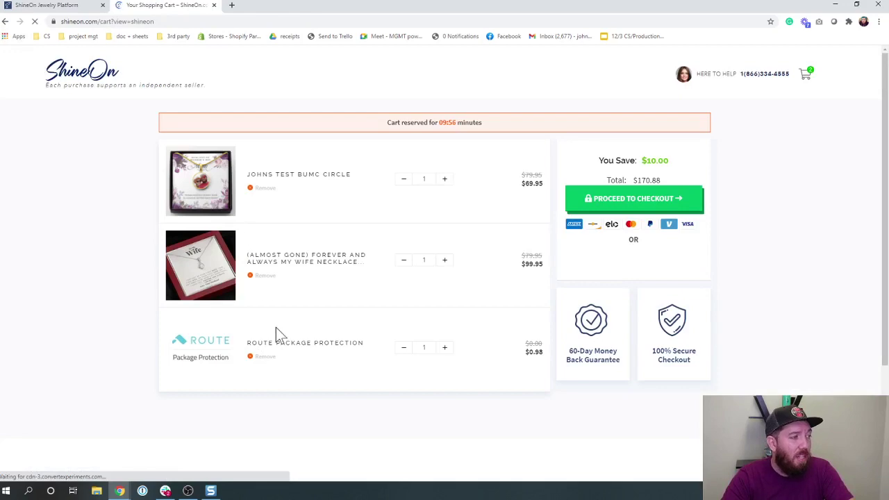
Step: Return from the cart to the product page and reupload the couple's JPG photo whose file name begins with 121214509
{"action": "key", "text": "alt+Left"}
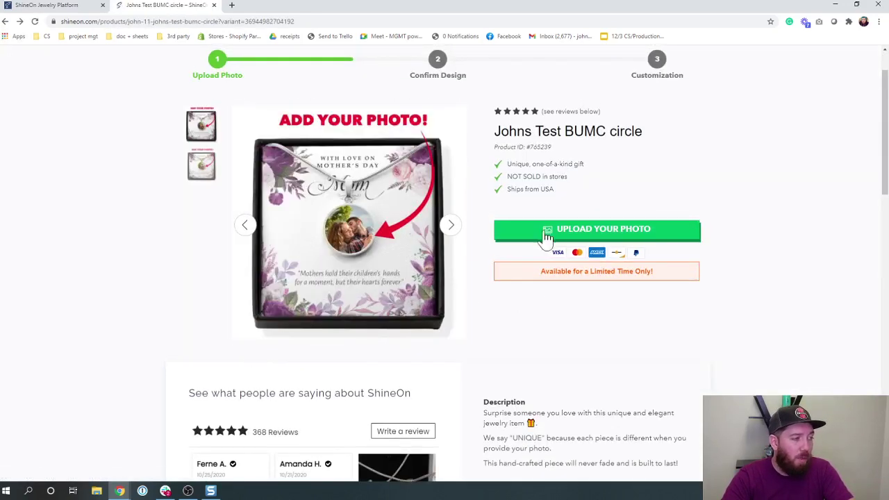
{"action": "left_click", "coordinate": [546, 232]}
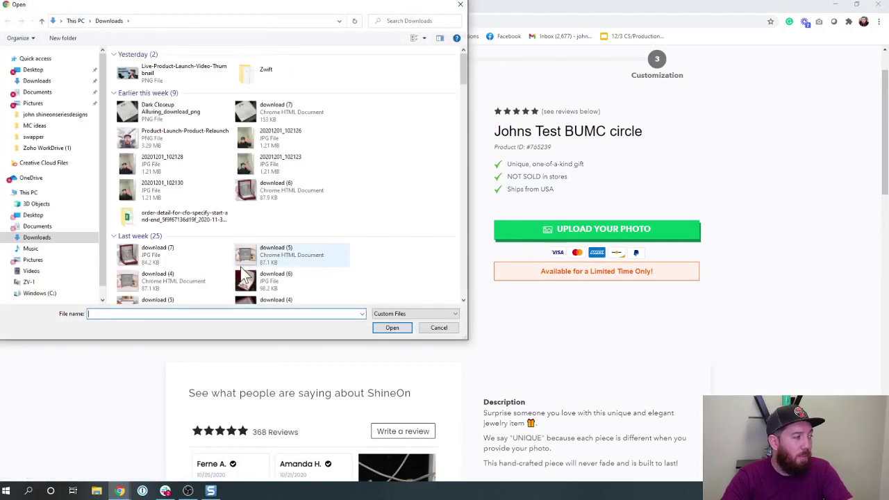
{"action": "scroll", "coordinate": [240, 170], "scroll_direction": "down", "scroll_amount": 10}
{"action": "scroll", "coordinate": [238, 168], "scroll_direction": "down", "scroll_amount": 15}
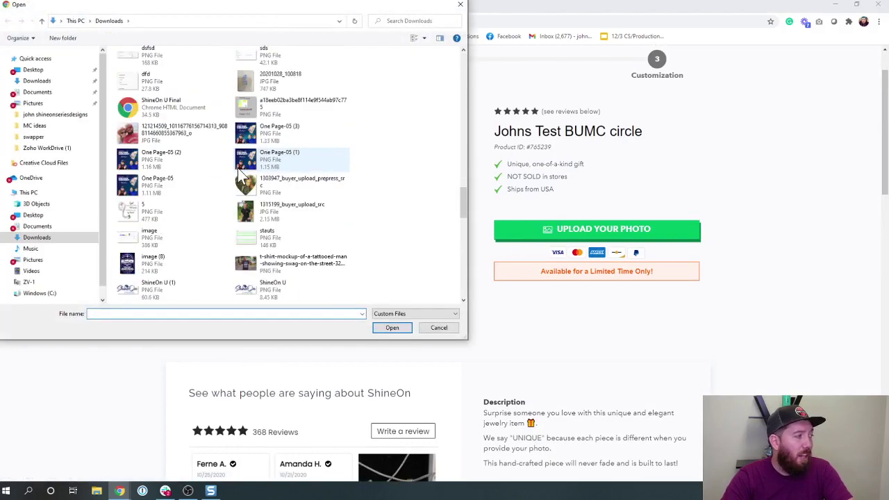
{"action": "left_click", "coordinate": [240, 162]}
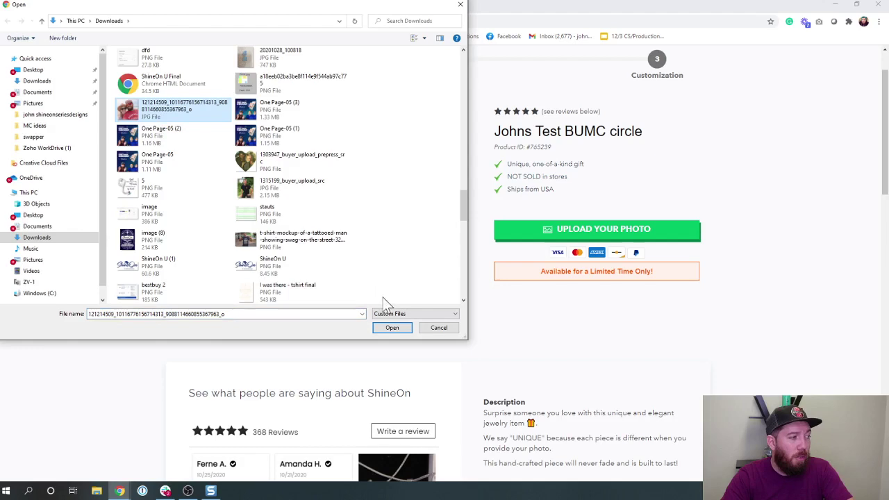
{"action": "left_click", "coordinate": [392, 327]}
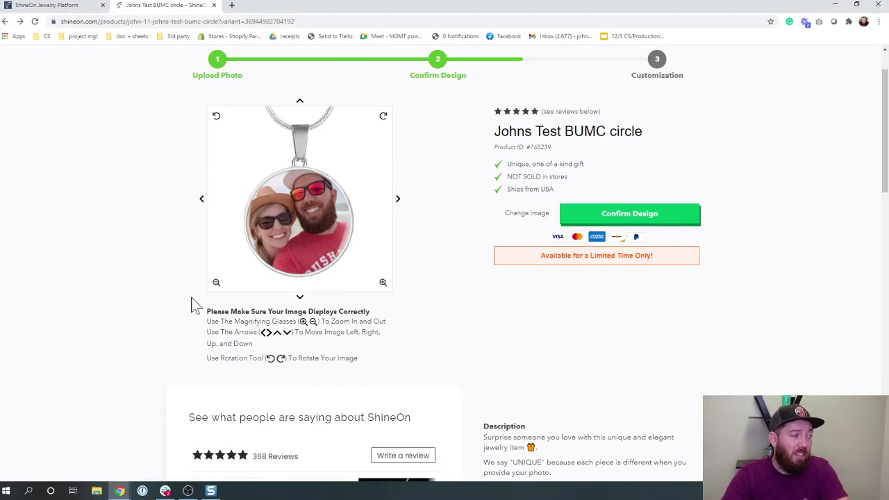
Step: Zoom out the pendant photo twice and shift it slightly down and to the right to frame both faces
{"action": "left_click", "coordinate": [216, 283]}
{"action": "left_click", "coordinate": [216, 283]}
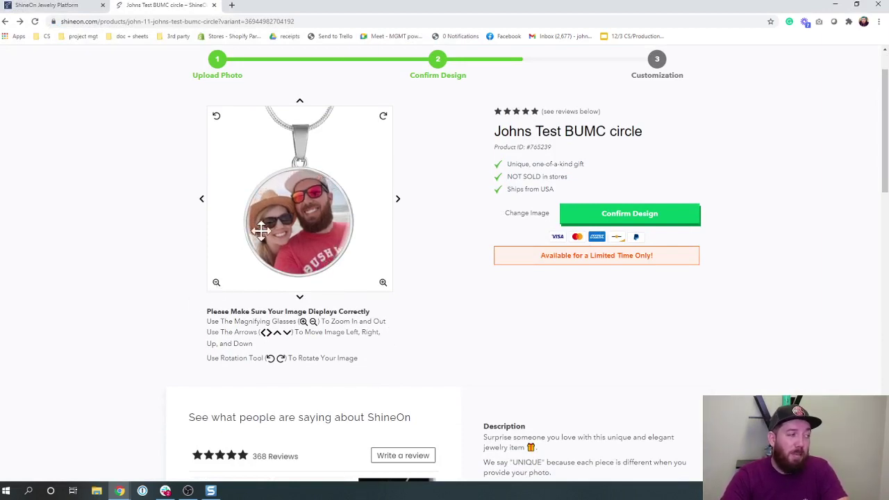
{"action": "left_click_drag", "start_coordinate": [297, 204], "coordinate": [305, 214]}
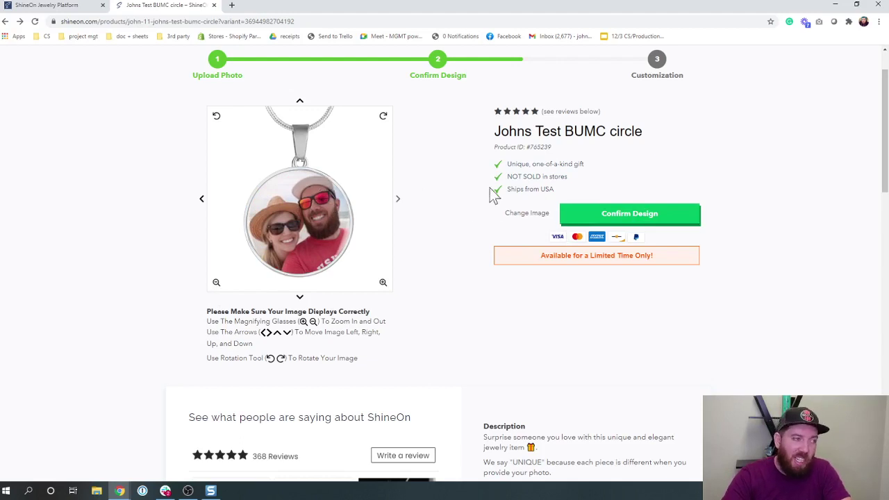
{"action": "left_click", "coordinate": [527, 216]}
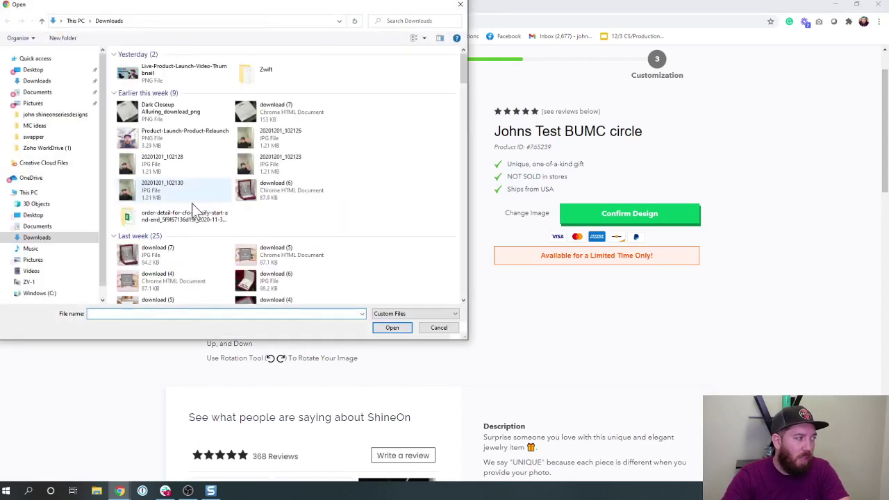
{"action": "left_click", "coordinate": [181, 194]}
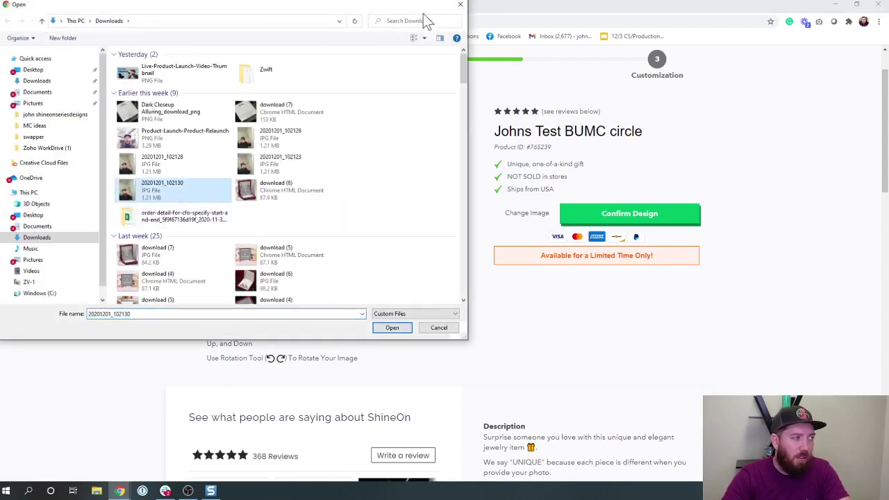
{"action": "left_click", "coordinate": [461, 5]}
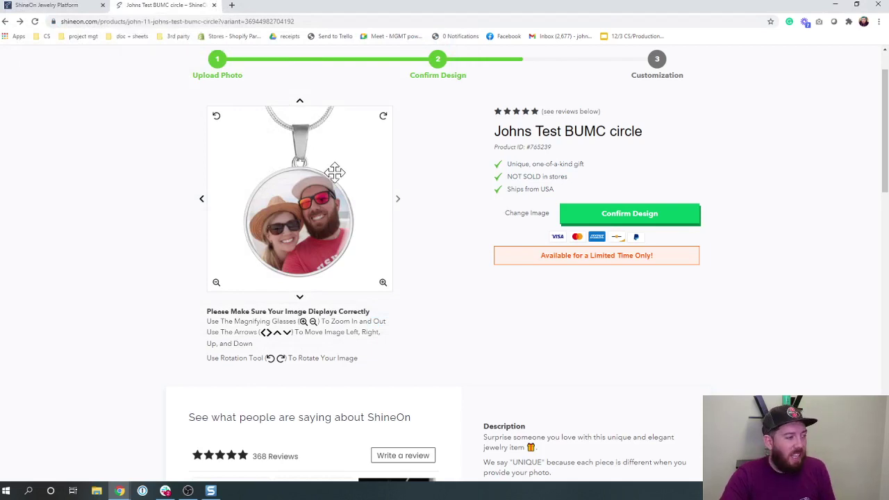
Step: Close the store page and open the new circle product for editing, reviewing its description, images, remarketing and variant prices
{"action": "left_click", "coordinate": [214, 5]}
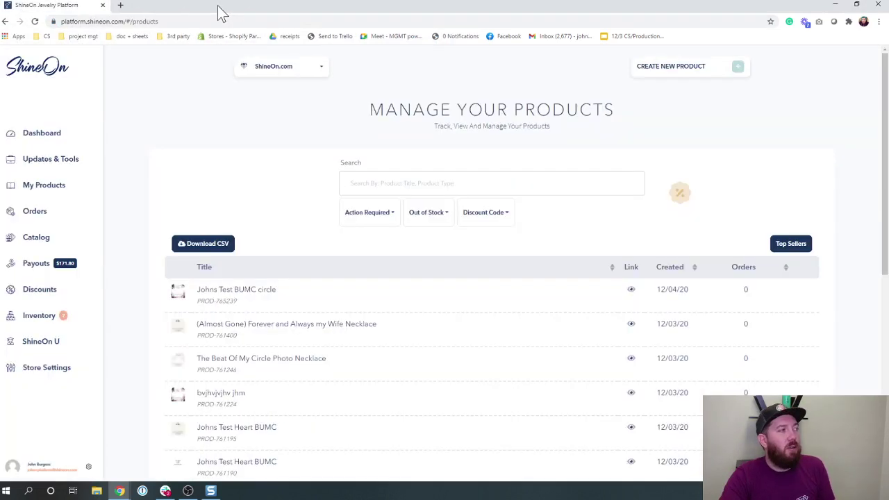
{"action": "left_click", "coordinate": [246, 291]}
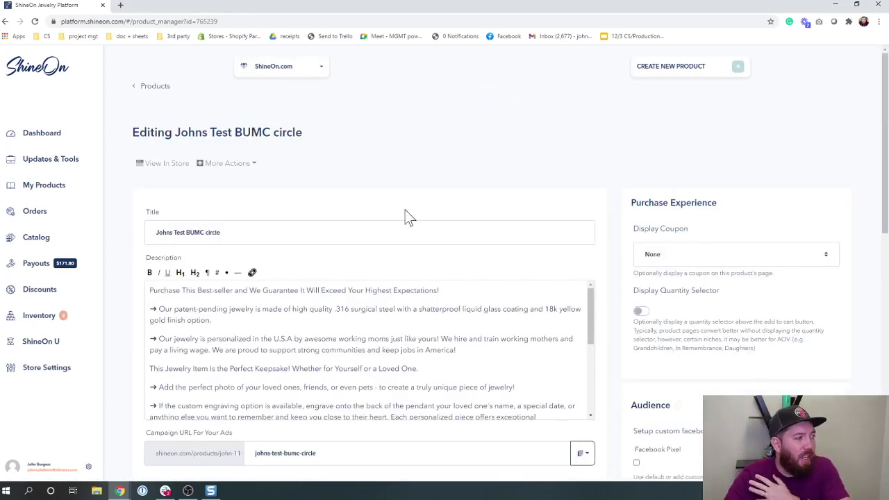
{"action": "scroll", "coordinate": [407, 217], "scroll_direction": "down", "scroll_amount": 2}
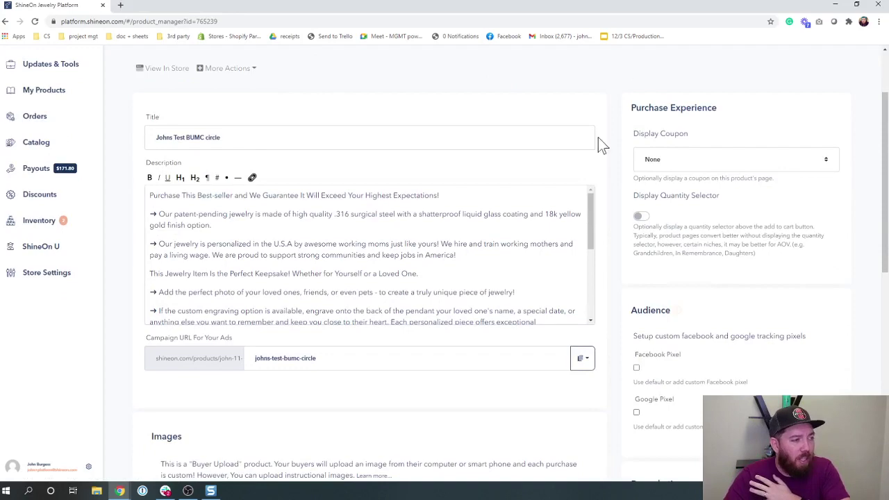
{"action": "scroll", "coordinate": [371, 256], "scroll_direction": "down", "scroll_amount": 5}
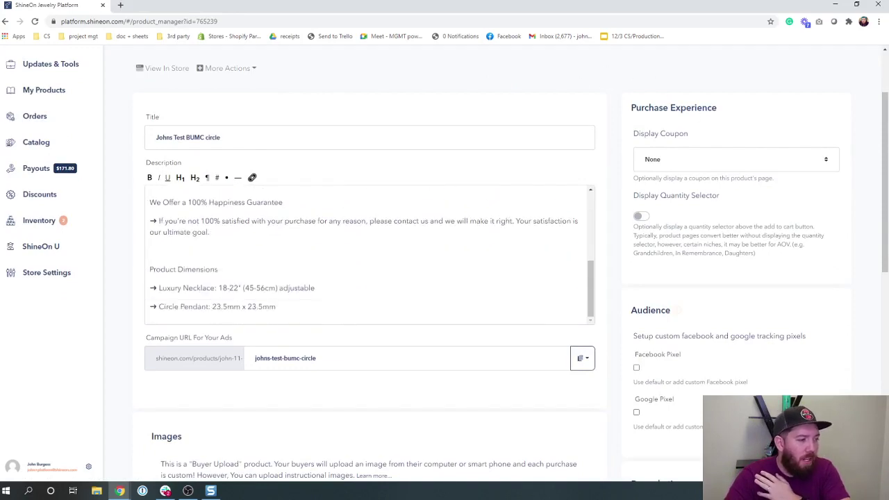
{"action": "scroll", "coordinate": [423, 391], "scroll_direction": "down", "scroll_amount": 3}
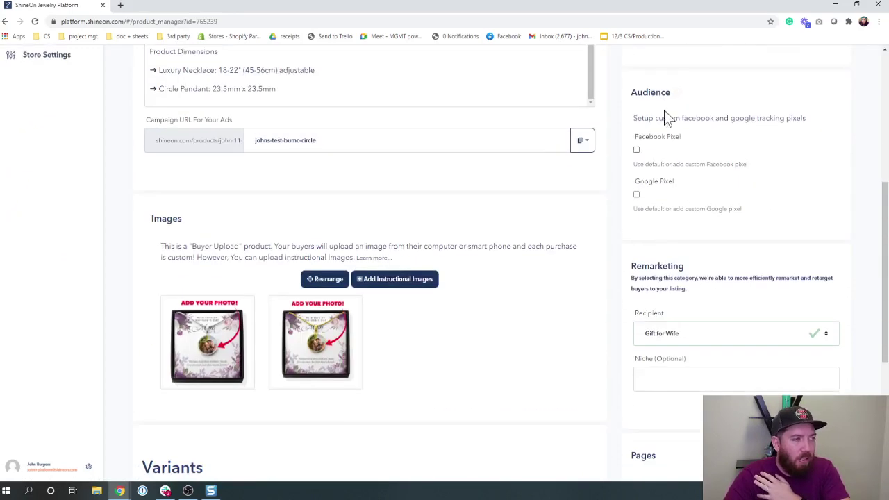
{"action": "scroll", "coordinate": [657, 327], "scroll_direction": "down", "scroll_amount": 2}
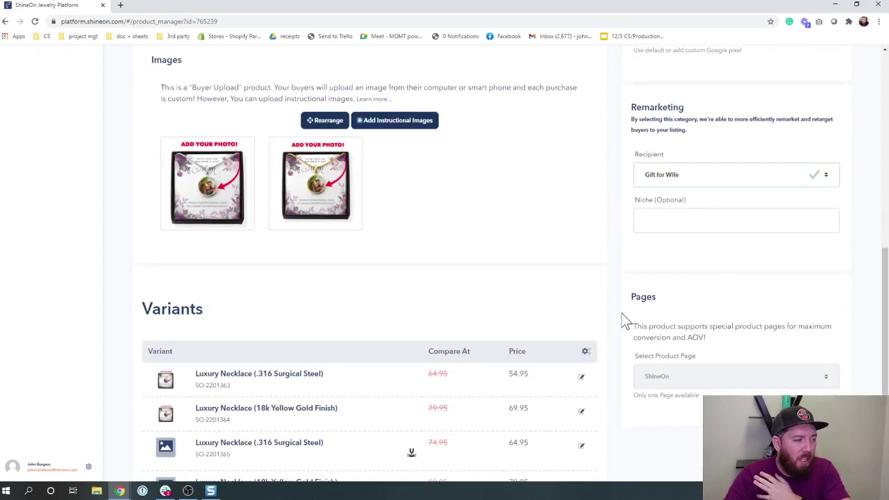
{"action": "scroll", "coordinate": [560, 319], "scroll_direction": "down", "scroll_amount": 2}
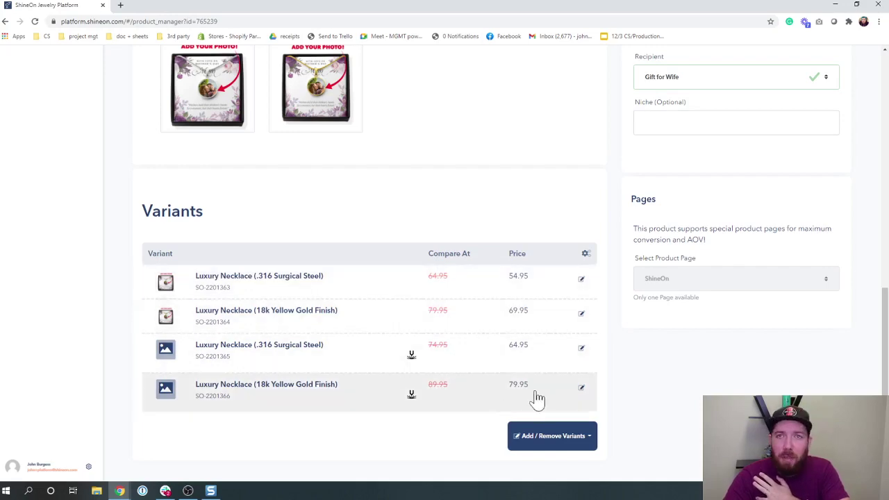
Step: Return to the product's Images section and try to download the PSD of the gold-finish necklace image
{"action": "scroll", "coordinate": [507, 327], "scroll_direction": "up", "scroll_amount": 4}
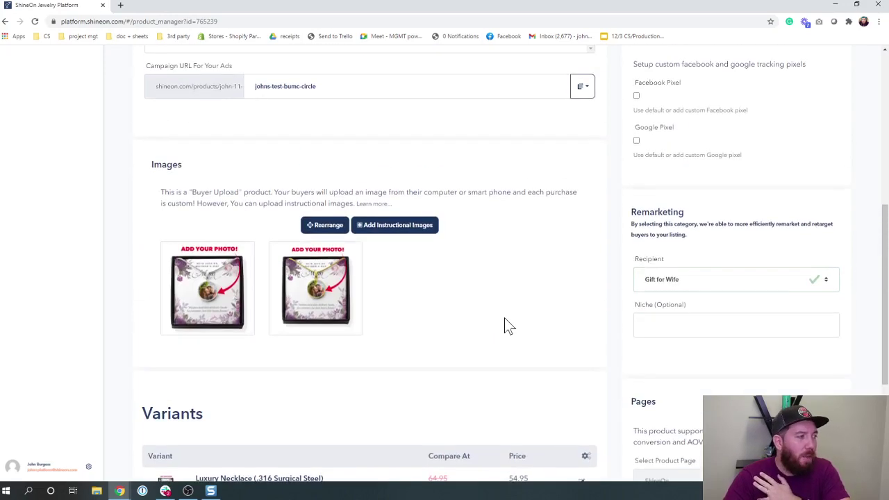
{"action": "scroll", "coordinate": [506, 327], "scroll_direction": "up", "scroll_amount": 1}
{"action": "scroll", "coordinate": [506, 327], "scroll_direction": "up", "scroll_amount": 1}
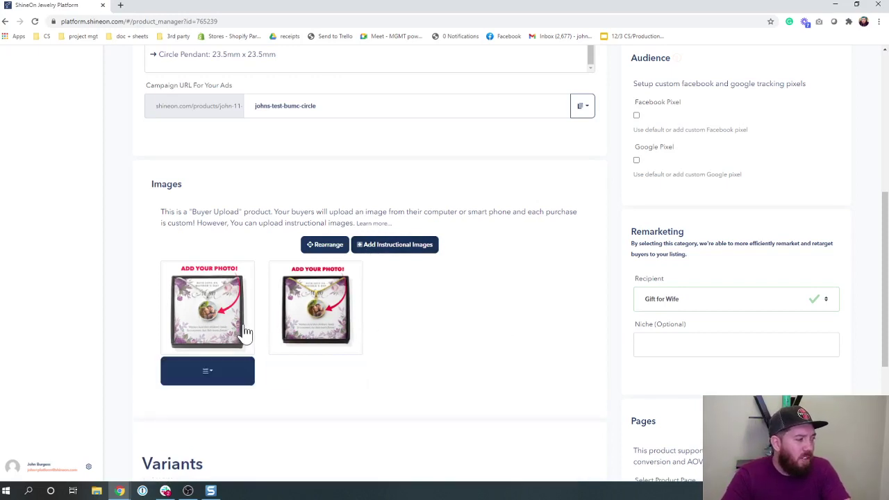
{"action": "mouse_move", "coordinate": [316, 321]}
{"action": "mouse_move", "coordinate": [221, 318]}
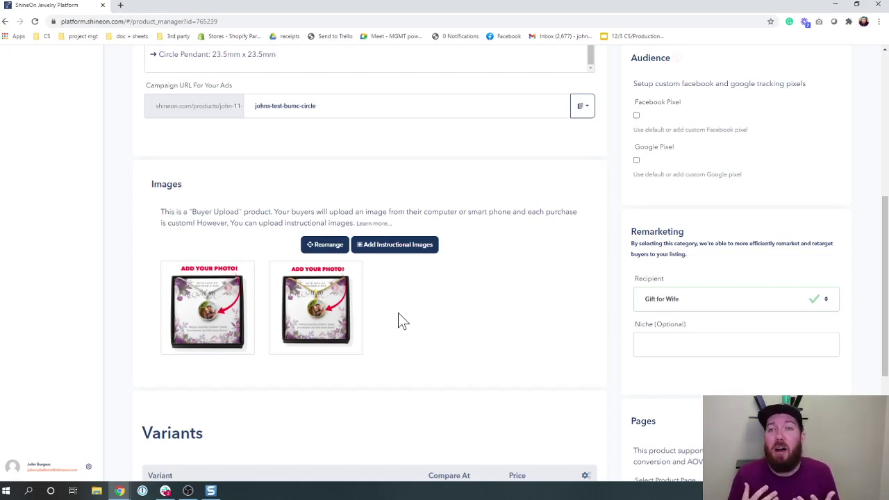
{"action": "mouse_move", "coordinate": [354, 323]}
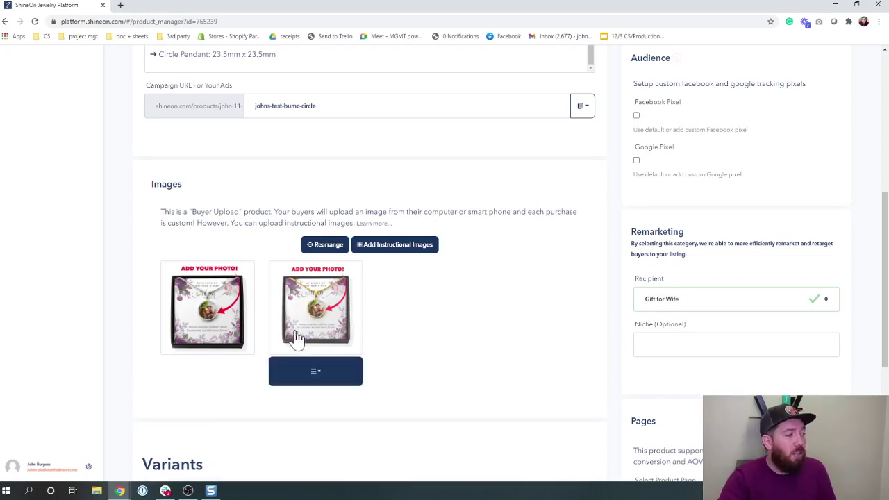
{"action": "left_click", "coordinate": [316, 375]}
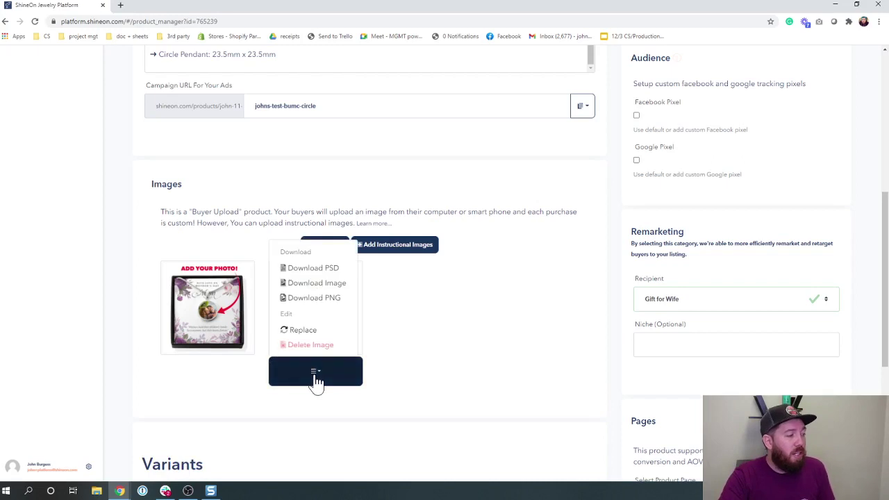
{"action": "left_click", "coordinate": [330, 270]}
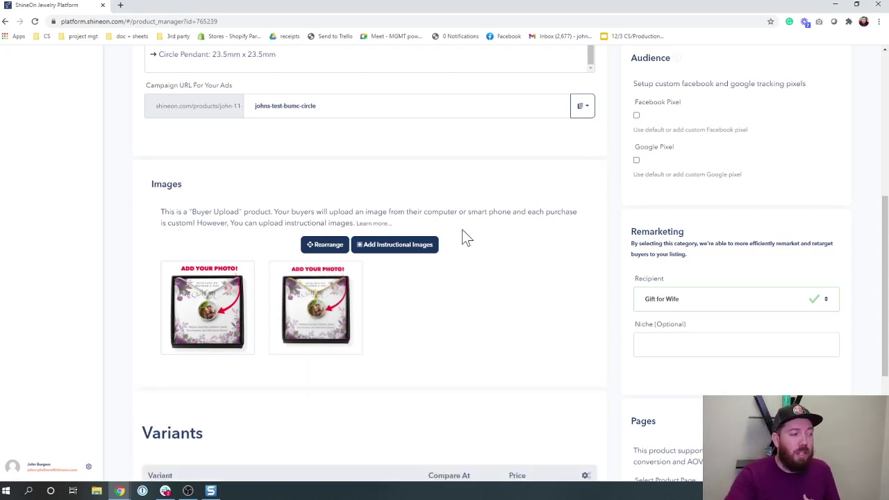
Step: Check the options for adding more instructional images, close them without uploading anything, and review the variants list
{"action": "left_click", "coordinate": [399, 251]}
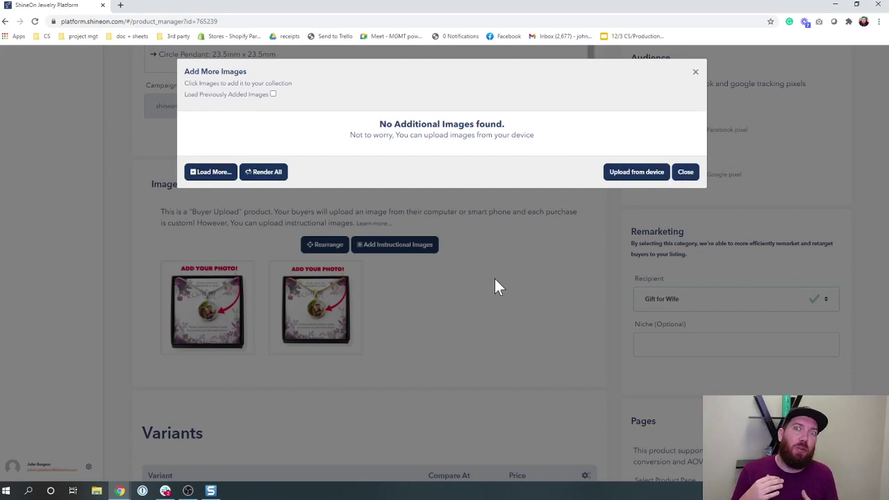
{"action": "left_click", "coordinate": [696, 71]}
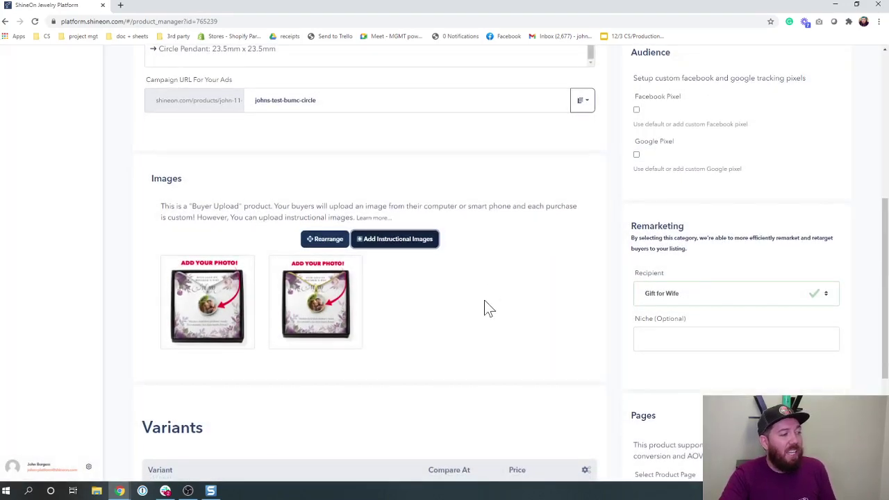
{"action": "scroll", "coordinate": [486, 308], "scroll_direction": "down", "scroll_amount": 4}
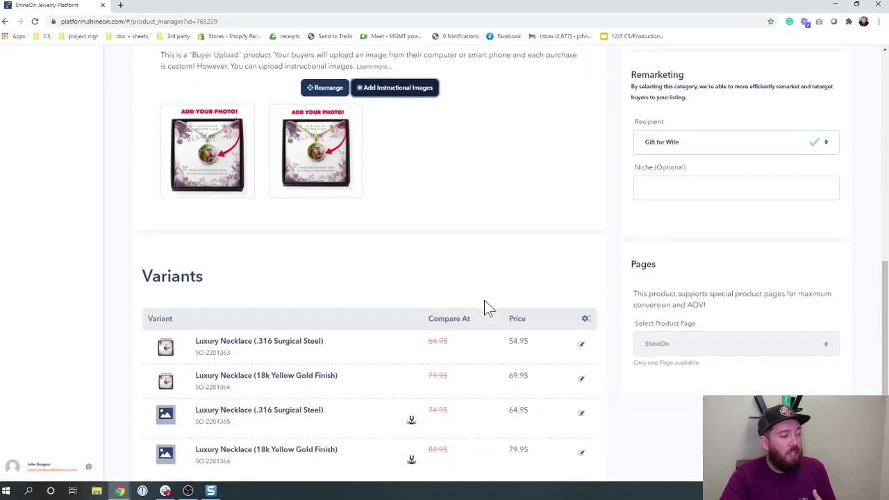
{"action": "scroll", "coordinate": [487, 307], "scroll_direction": "up", "scroll_amount": 4}
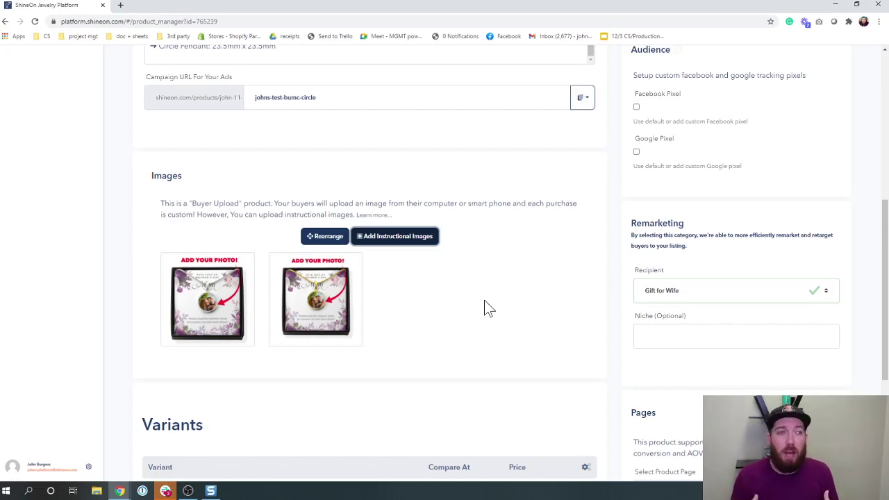
Step: Open the Johns Test BUMC circle product in the store and switch to its public product page
{"action": "scroll", "coordinate": [489, 307], "scroll_direction": "up", "scroll_amount": 5}
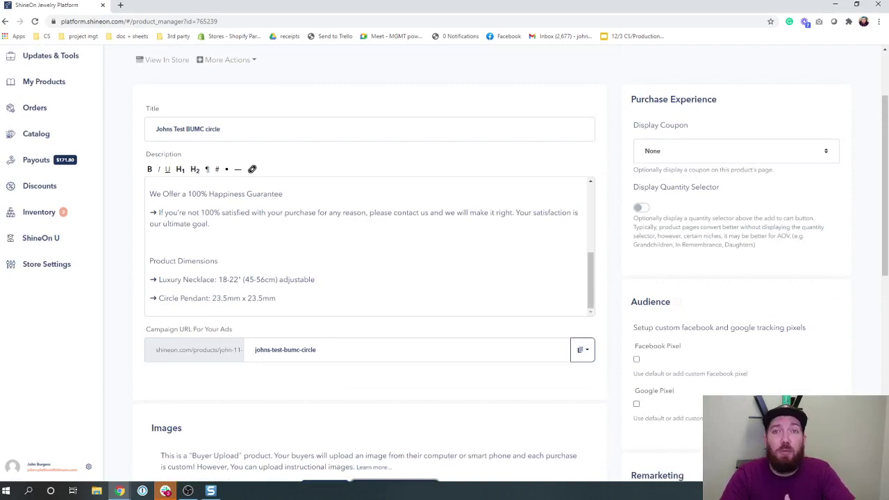
{"action": "scroll", "coordinate": [341, 115], "scroll_direction": "up", "scroll_amount": 2}
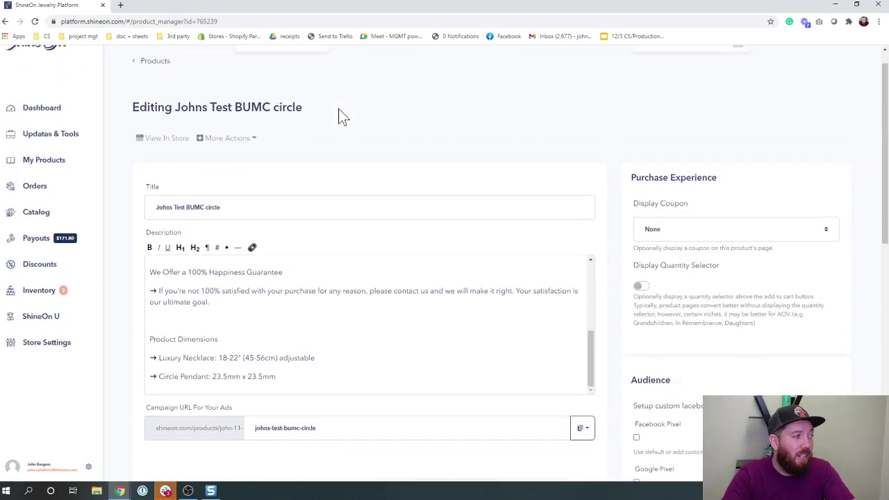
{"action": "left_click", "coordinate": [167, 173]}
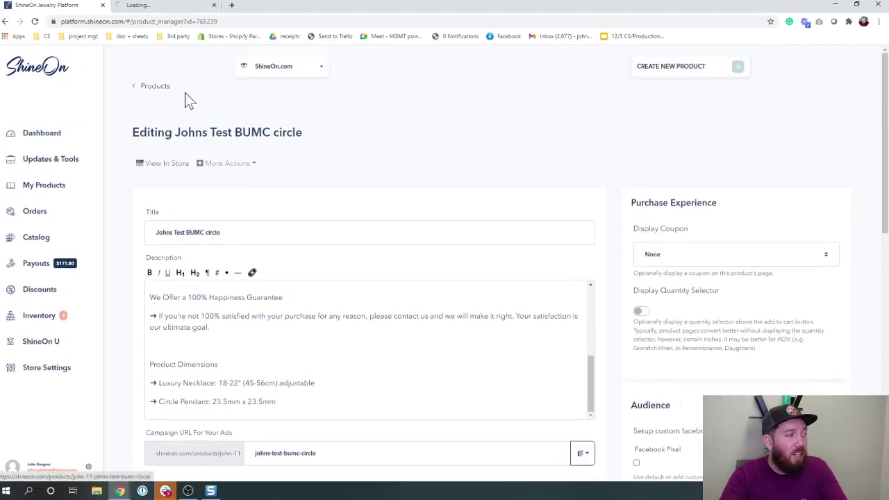
{"action": "left_click", "coordinate": [175, 7]}
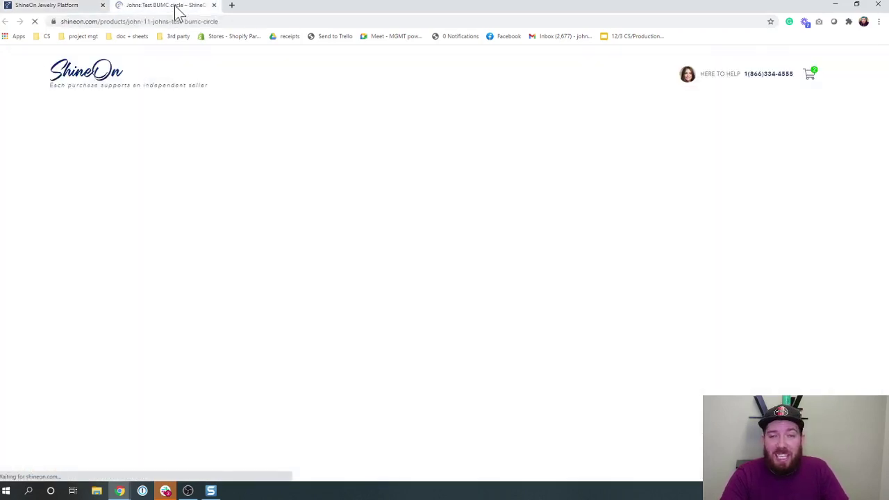